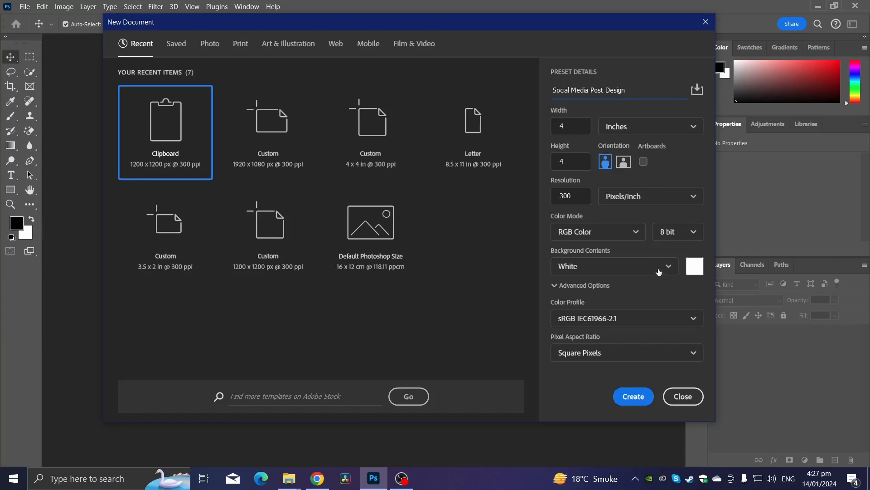
Create the new 4 x 4 in, 300 ppi document and draw a rectangle covering the entire canvas.
click(626, 403)
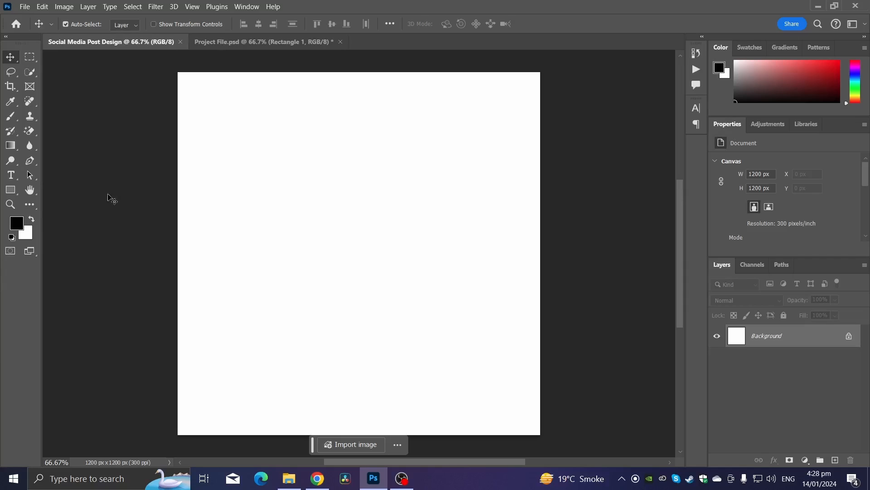
click(11, 190)
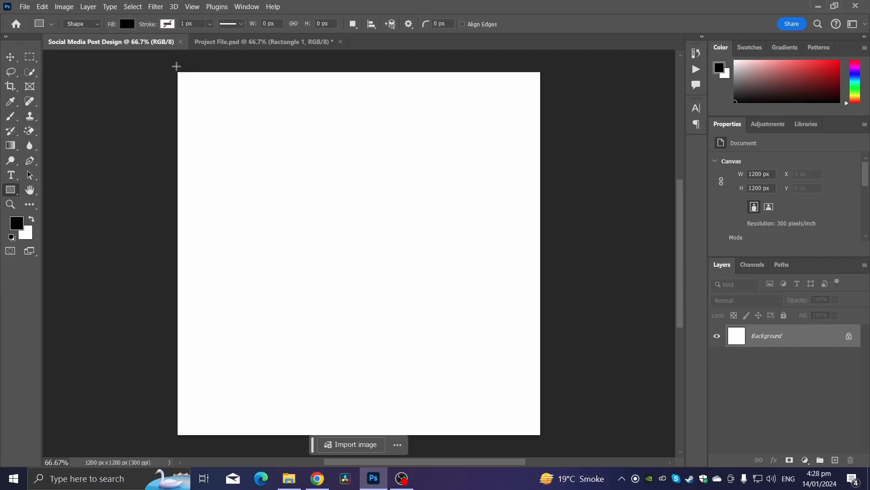
drag(171, 67, 544, 441)
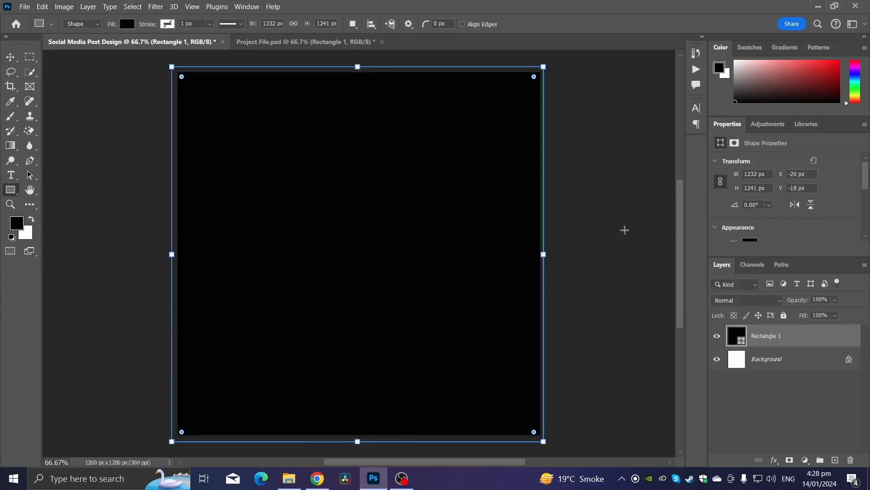
Fill the full-canvas rectangle with a pasted teal hex colour.
double_click(741, 339)
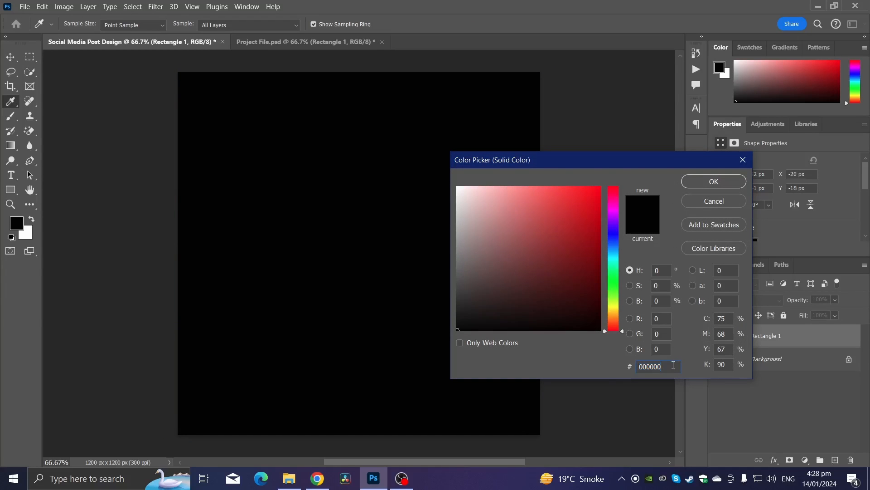
text(2a9384)
click(714, 182)
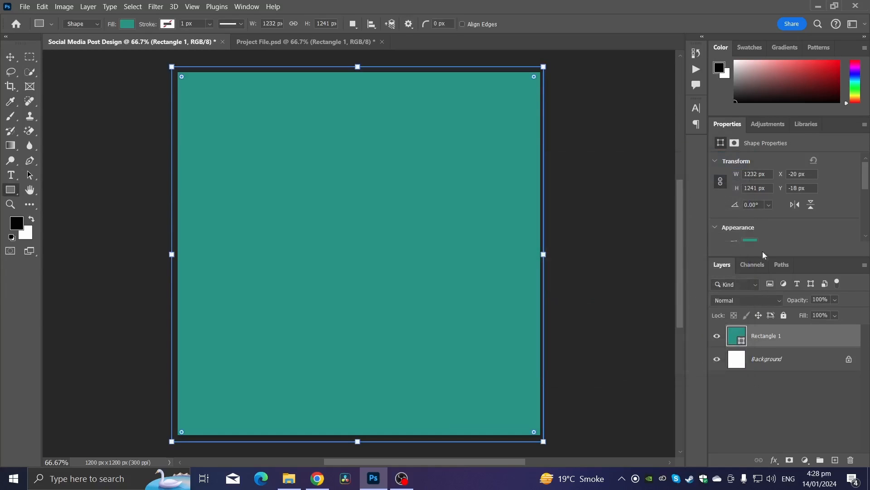
Delete the white Background layer, leaving the teal rectangle.
click(768, 366)
key(Delete)
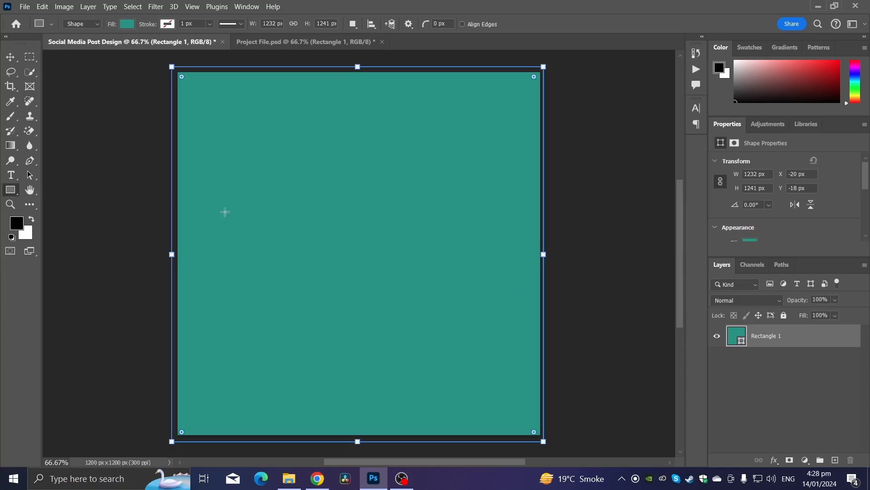
key(v)
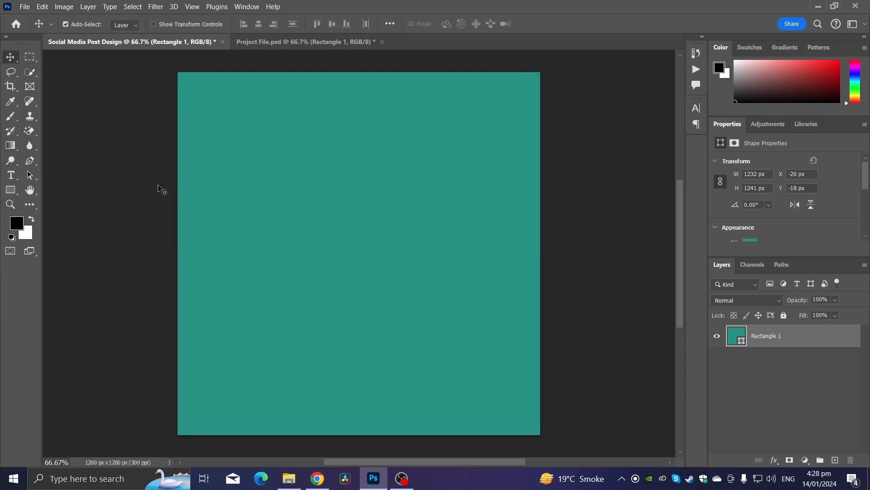
Draw a second square about 561 x 561 px in the upper middle of the canvas.
click(10, 190)
click(793, 381)
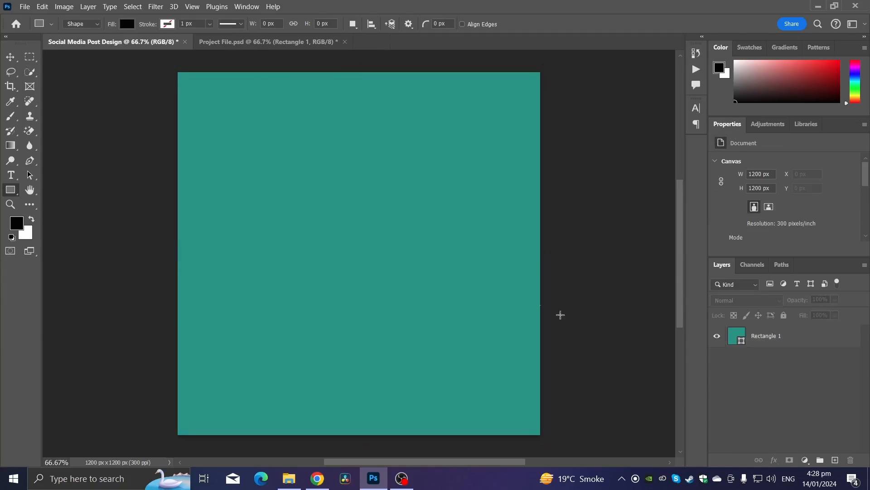
drag(321, 130, 490, 307)
Fill the new square with the light cyan swatch from the recent colours.
click(127, 24)
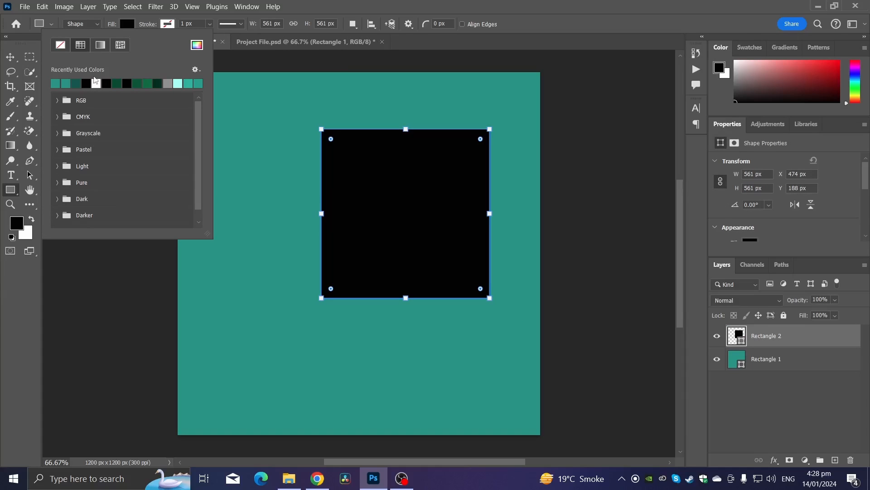
click(178, 83)
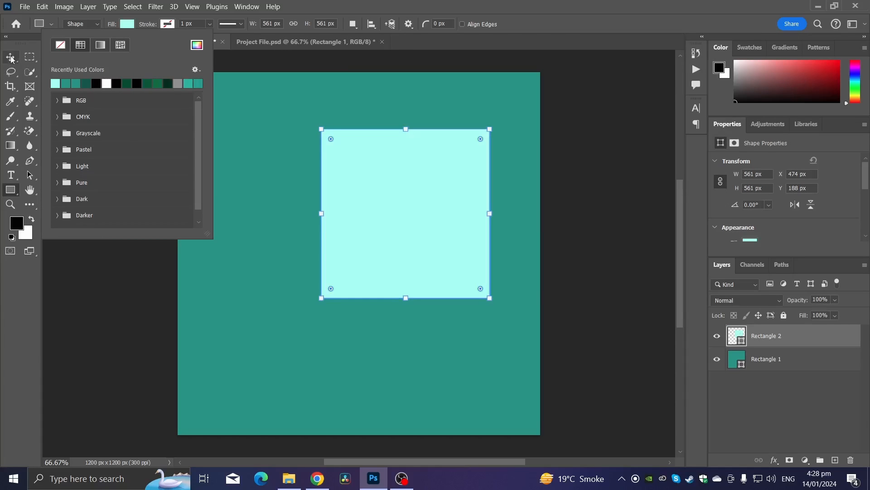
Rotate the square about -16°, scale it to about 84% and move it into the top-right corner.
click(10, 58)
key(ctrl+t)
drag(505, 208, 499, 181)
drag(437, 200, 462, 177)
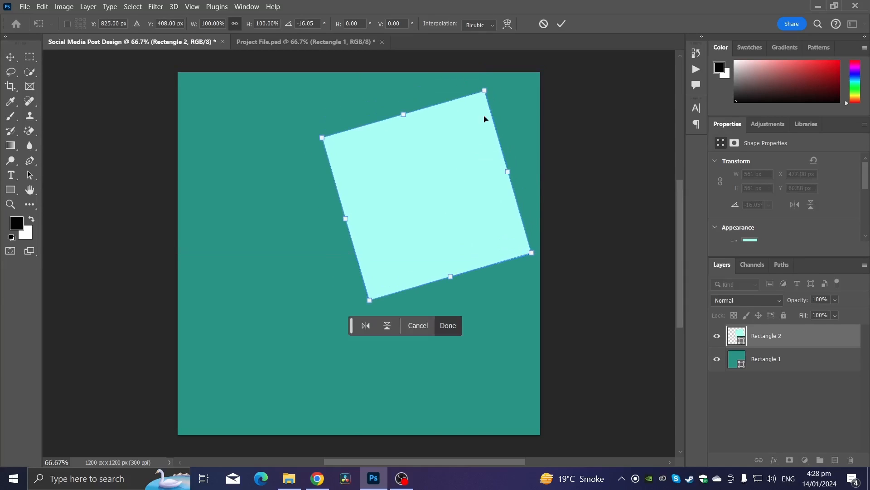
drag(482, 89, 467, 126)
drag(451, 159, 470, 120)
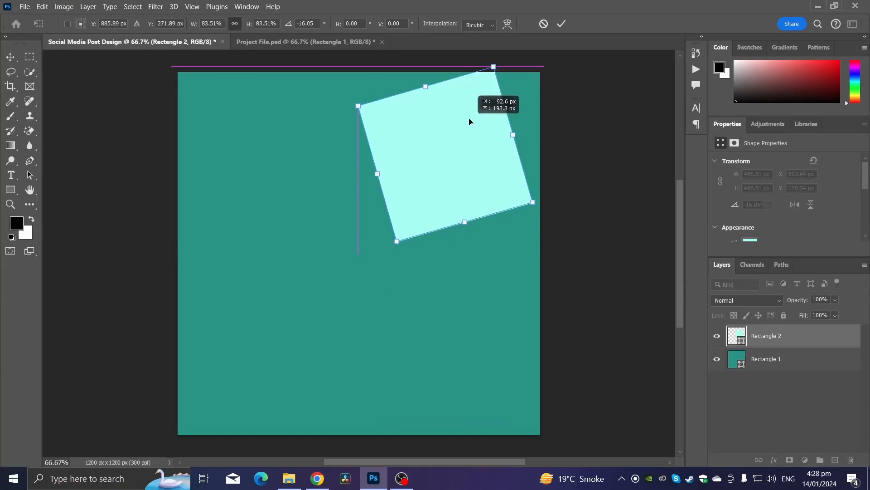
key(Return)
Give the square a white stroke about 18 px wide.
click(14, 190)
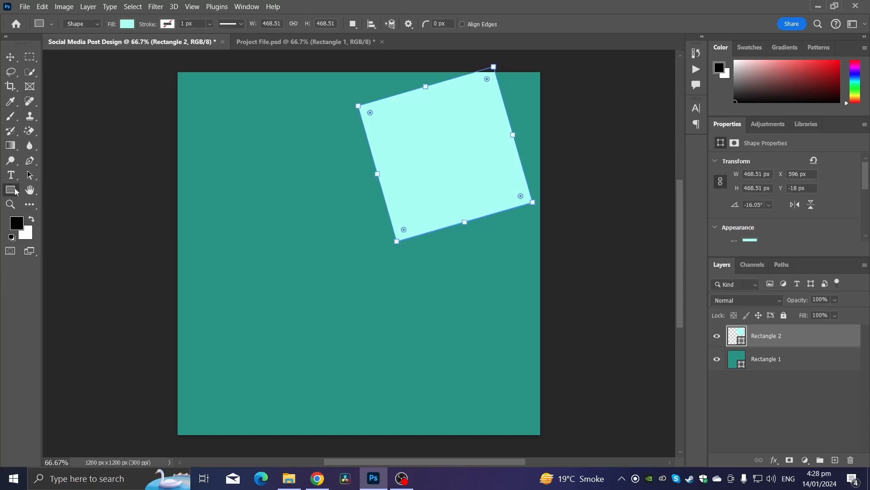
click(177, 24)
click(153, 85)
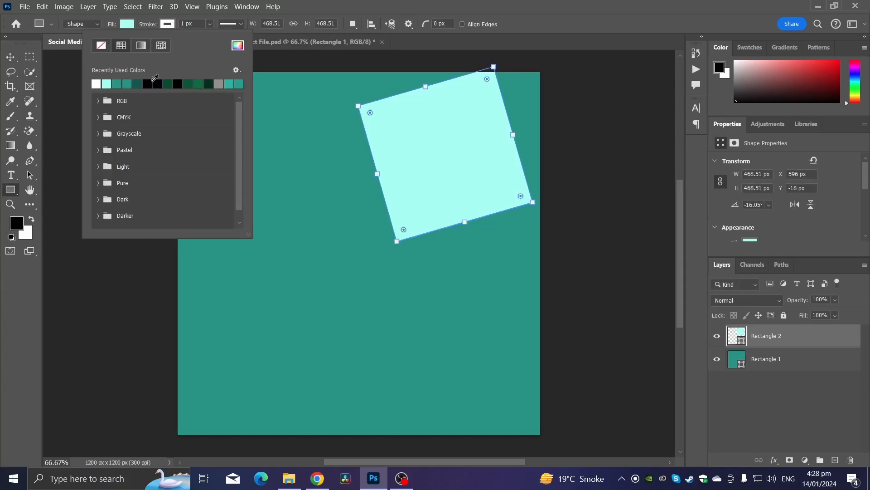
click(210, 24)
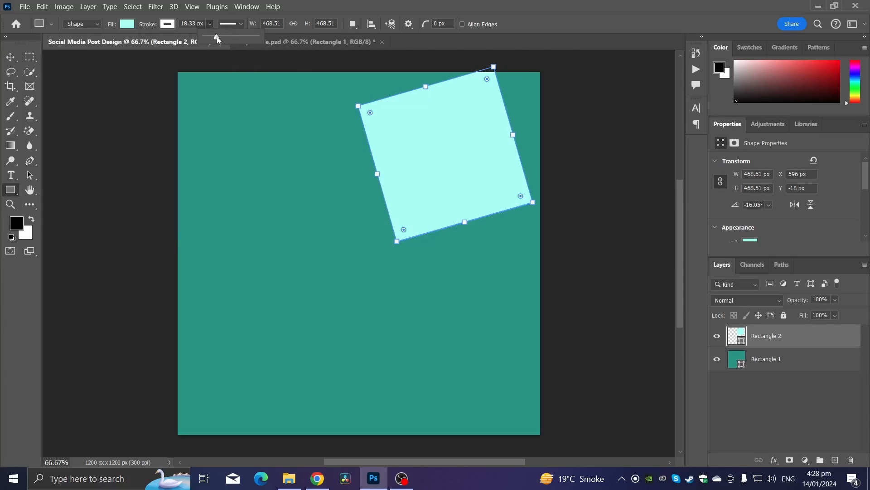
Add a Drop Shadow layer style to the square.
click(10, 58)
right_click(810, 344)
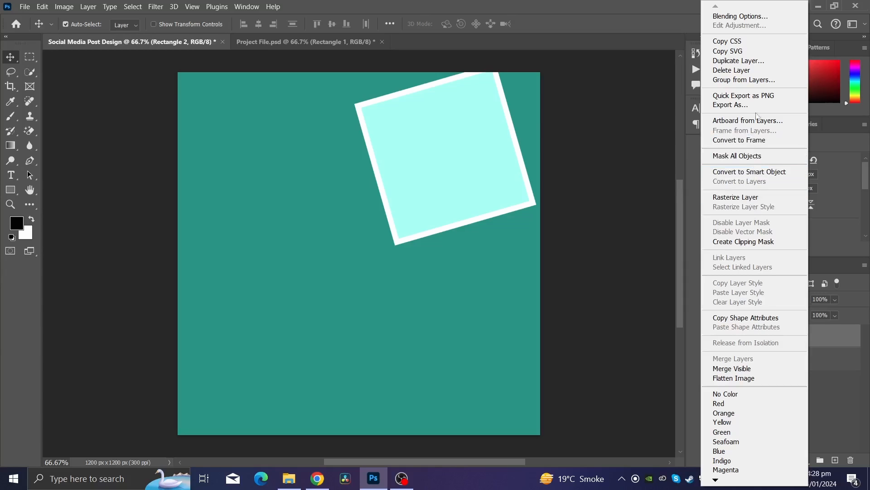
click(738, 17)
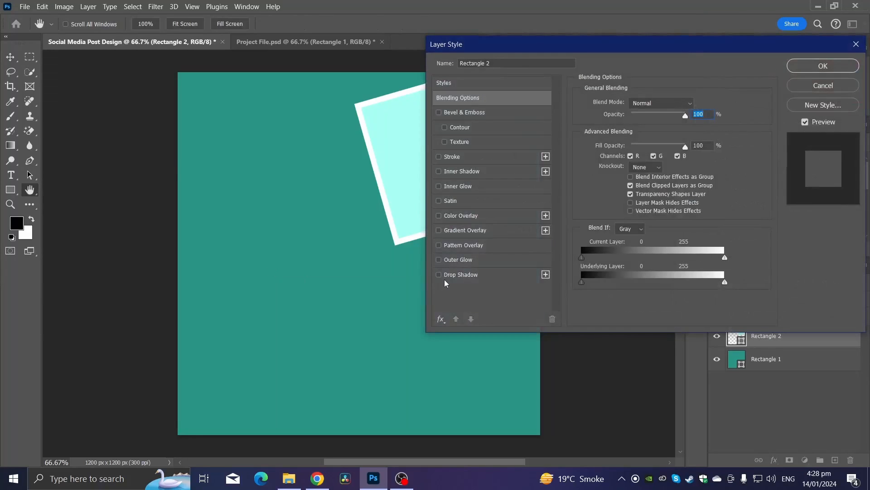
click(450, 275)
click(823, 66)
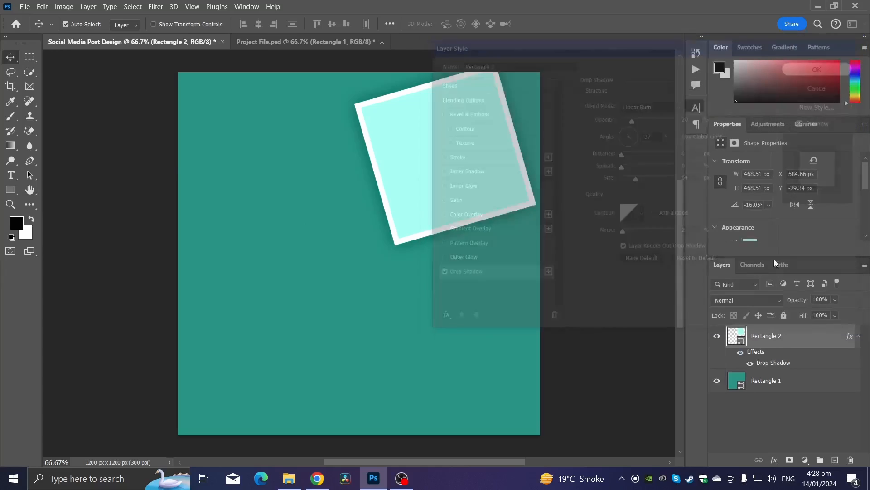
Duplicate the square layer and drag the copy lower on the canvas.
right_click(773, 338)
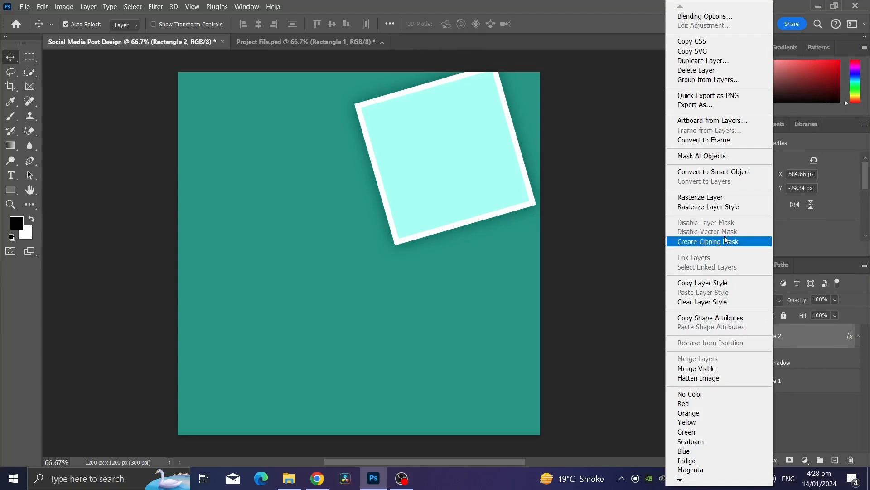
click(702, 60)
click(529, 125)
drag(452, 198, 450, 285)
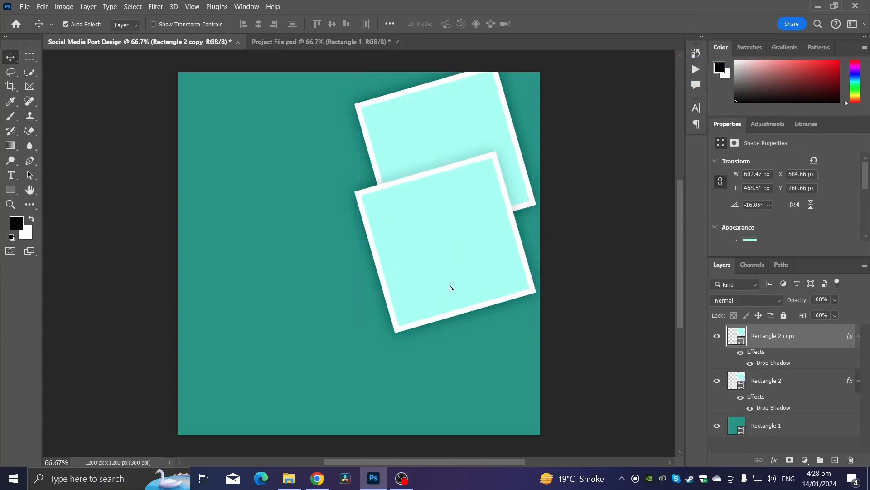
Flip the copied square horizontally with Free Transform.
key(ctrl+t)
right_click(455, 274)
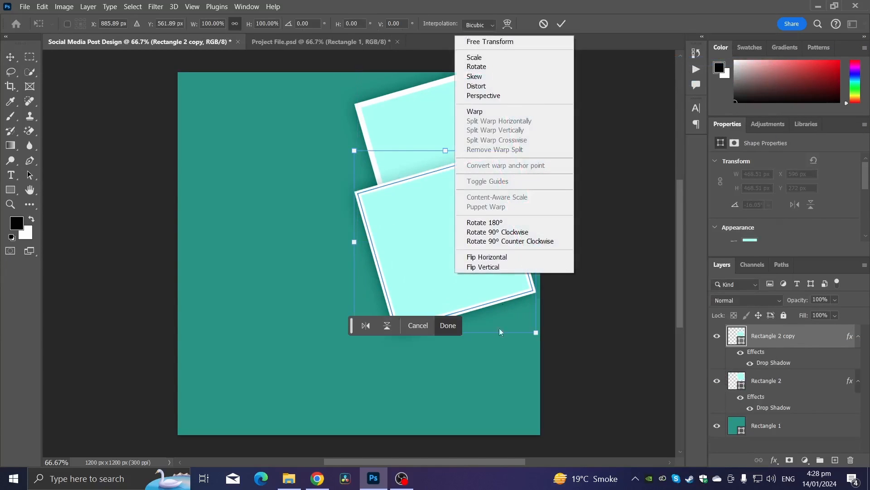
click(505, 255)
Stack the copy beneath the original square and drag it further down toward the right edge.
drag(773, 345, 772, 404)
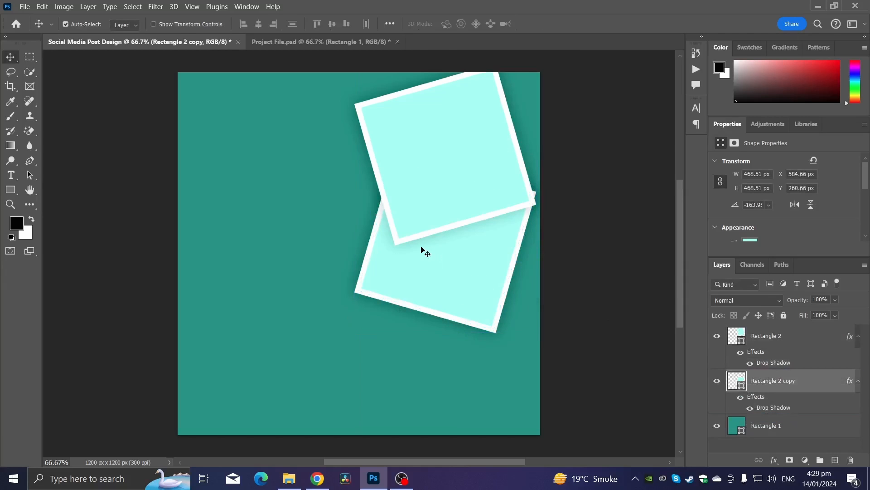
drag(428, 256, 449, 312)
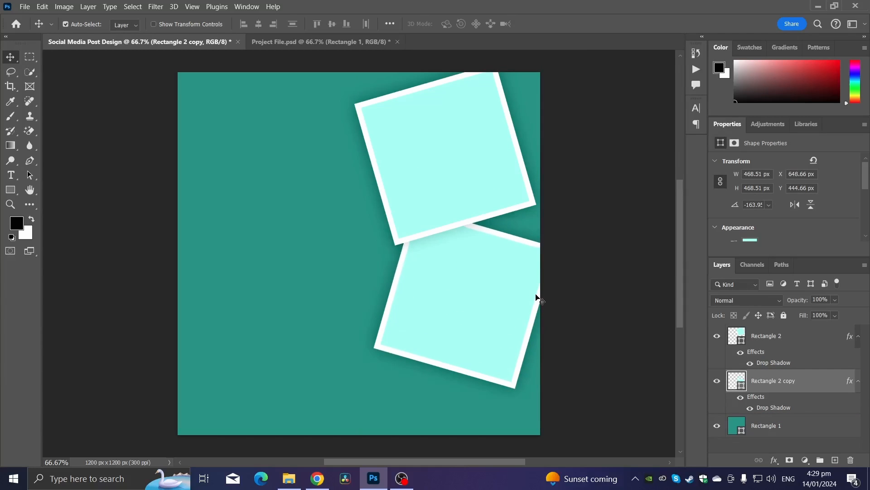
Duplicate the copied square layer as Rectangle 2 copy 2.
right_click(776, 381)
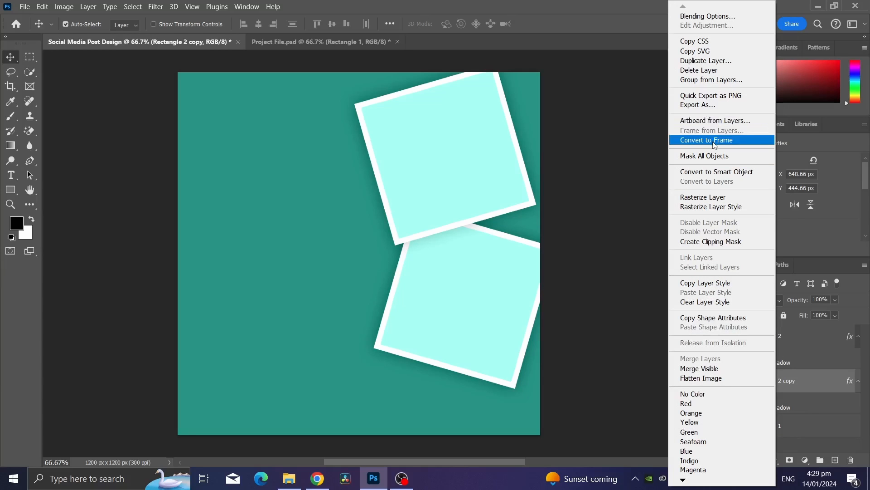
click(706, 60)
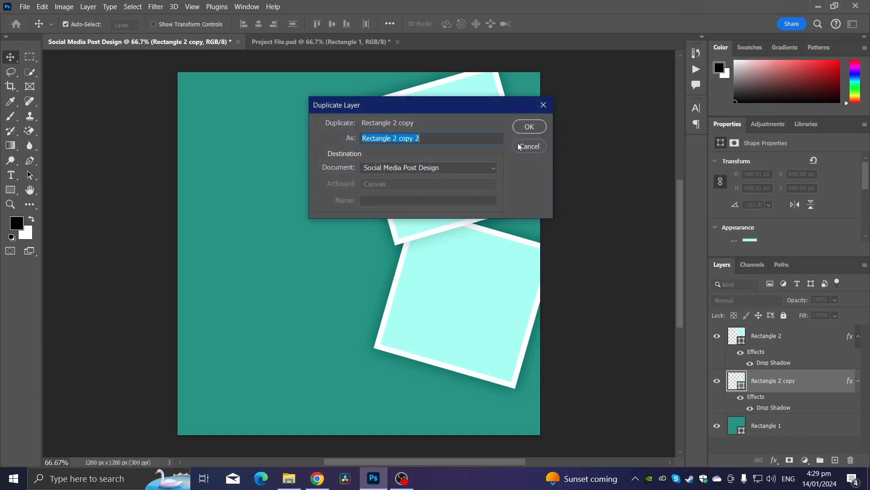
key(Return)
Flip the third square horizontally and nudge it slightly to the right.
key(ctrl+t)
right_click(480, 333)
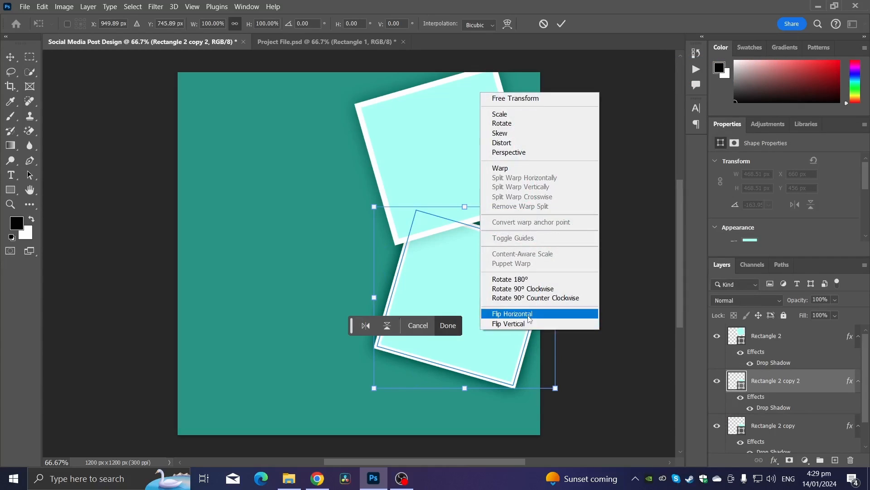
click(513, 311)
drag(465, 368, 487, 359)
Move the third square's layer beneath the second square's layer.
drag(765, 383, 766, 426)
key(ctrl+minus)
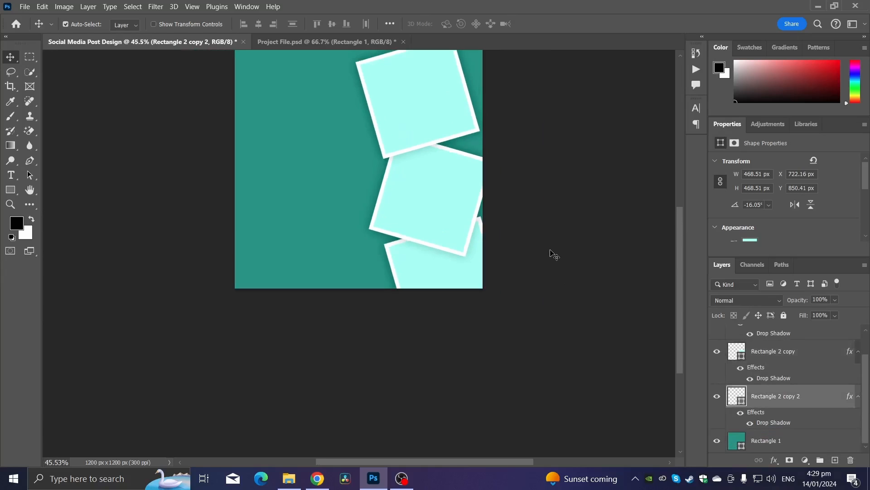
Select all three square layers and shift them together slightly up and left with Free Transform.
scroll(762, 365, up, 2)
shift+click(778, 339)
key(ctrl+t)
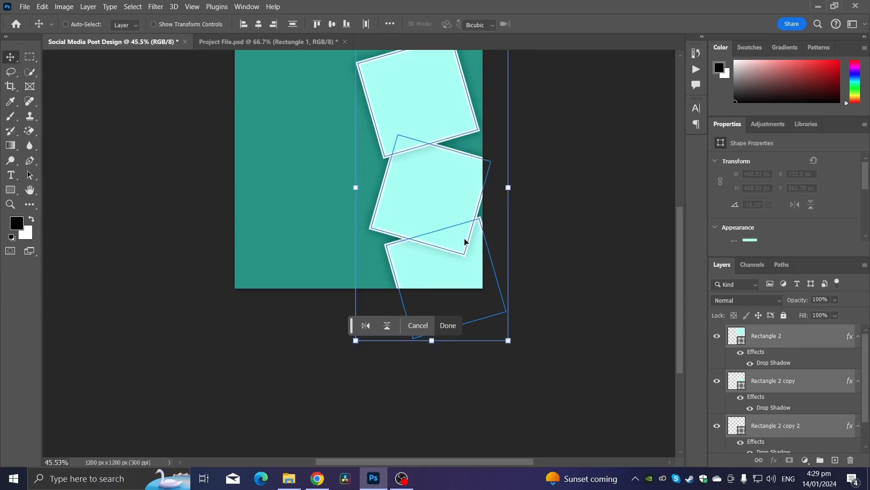
key(ctrl+minus)
mouse_move(430, 185)
mouse_down()
mouse_move(433, 172)
mouse_move(425, 179)
mouse_up()
key(ctrl+plus)
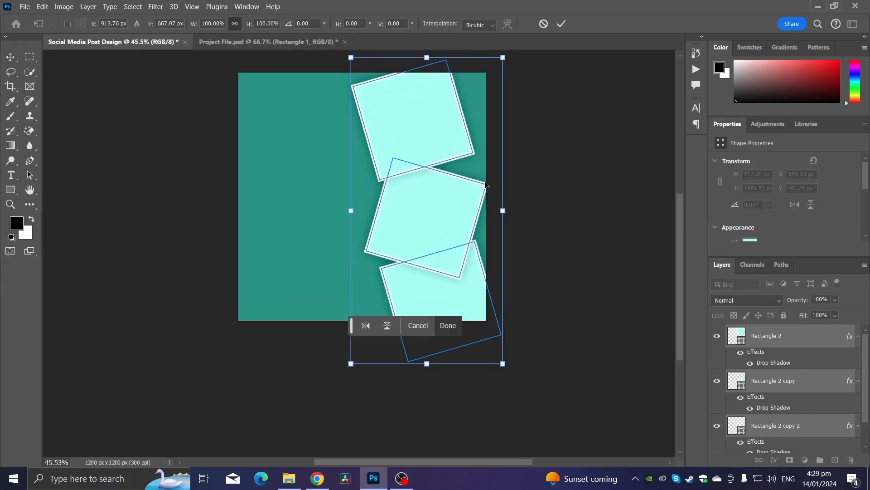
key(Return)
key(ctrl+plus)
key(ctrl+plus)
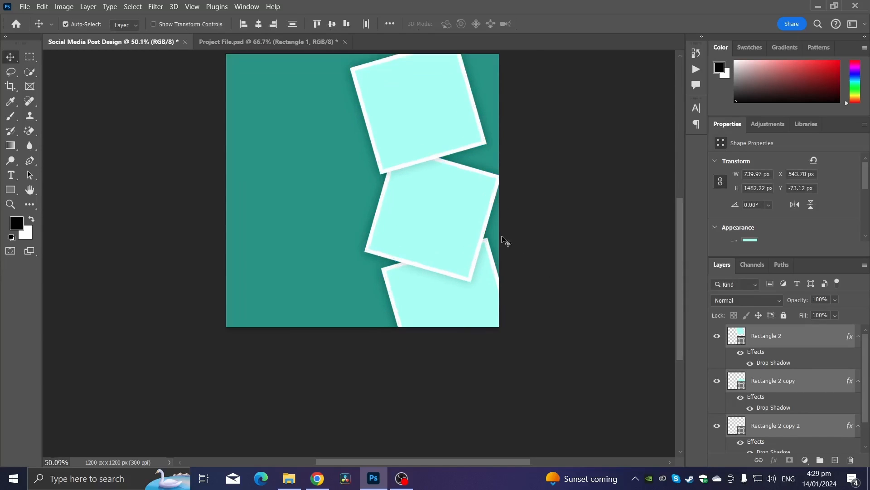
drag(468, 200, 482, 173)
key(ctrl+z)
click(600, 279)
Rotate the bottom square about 8.6° and scale it to about 93%.
click(453, 203)
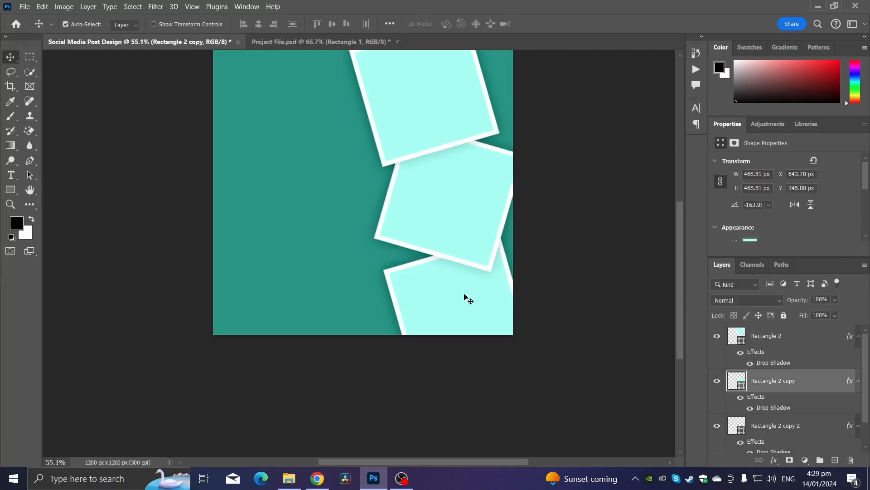
click(469, 294)
key(ctrl+t)
drag(554, 233, 564, 248)
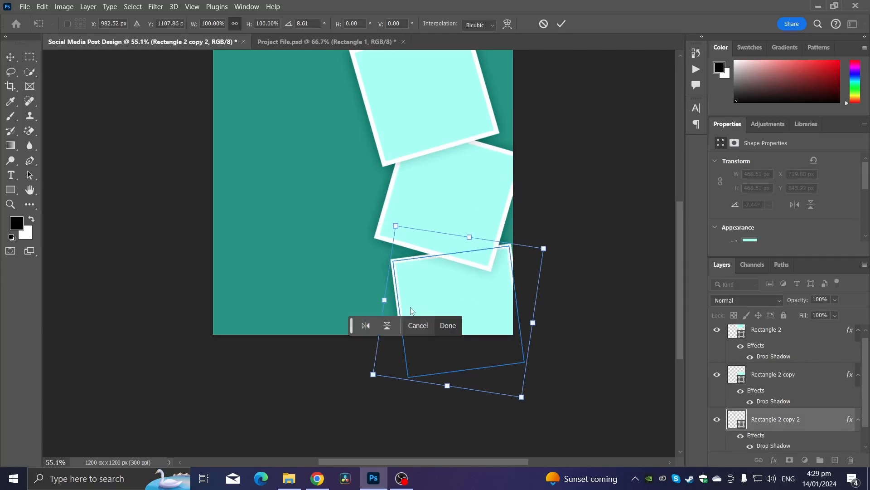
click(522, 397)
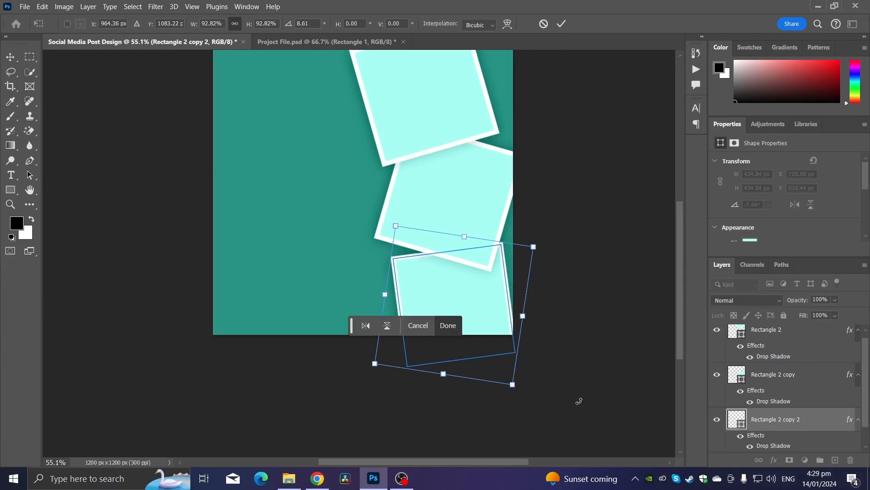
shift+click(782, 337)
scroll(775, 351, down, 1)
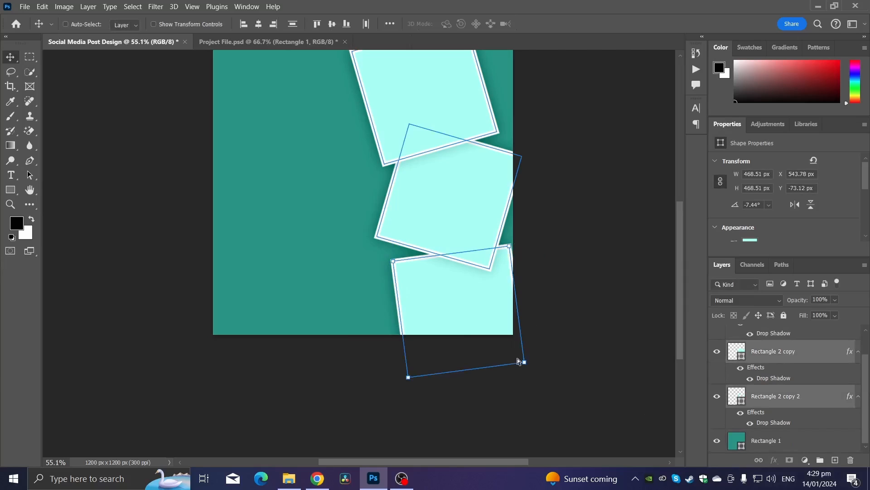
key(ctrl+t)
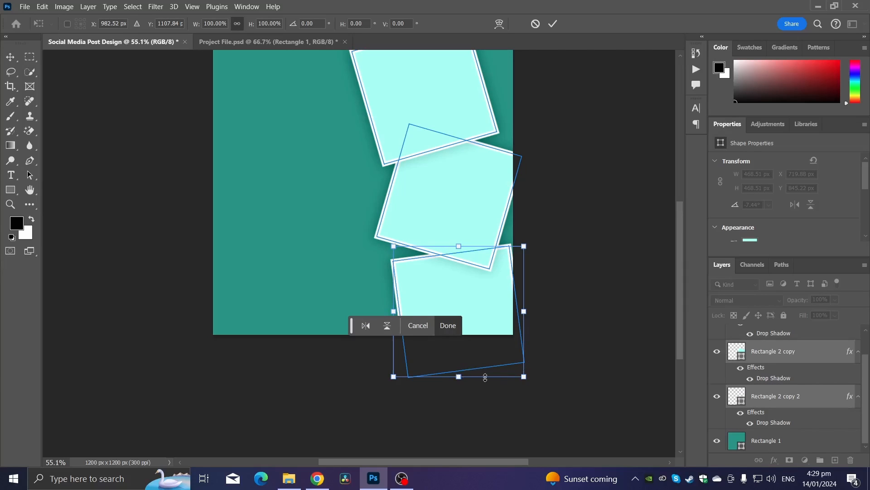
click(485, 377)
key(Return)
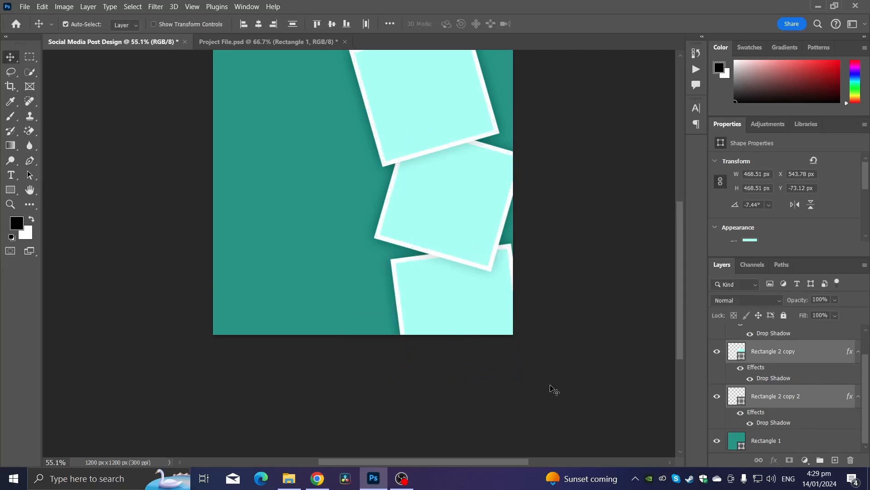
Select all three square layers and scale them down slightly together with Free Transform.
scroll(578, 355, down, 3)
scroll(781, 395, up, 2)
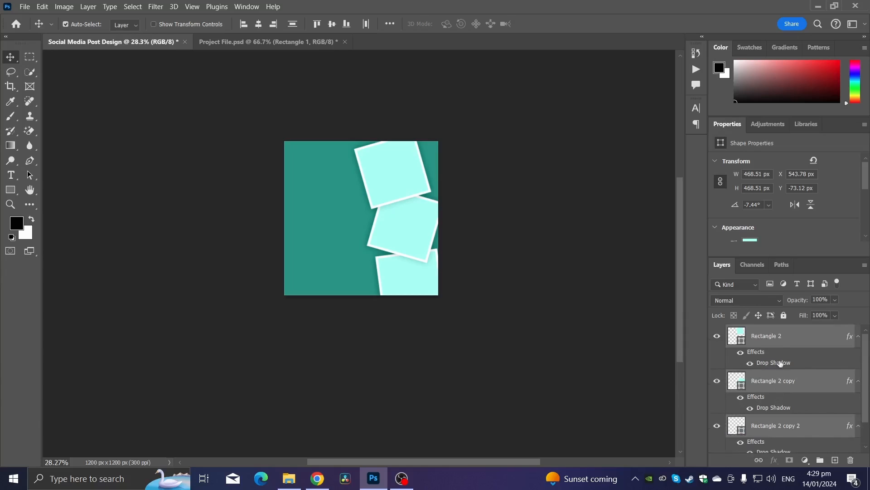
click(781, 347)
shift+click(798, 430)
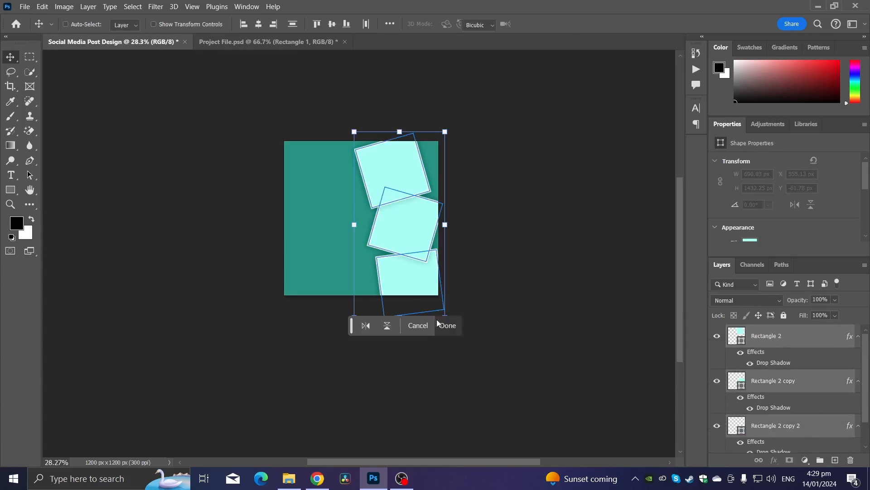
key(ctrl+t)
scroll(417, 297, down, 1)
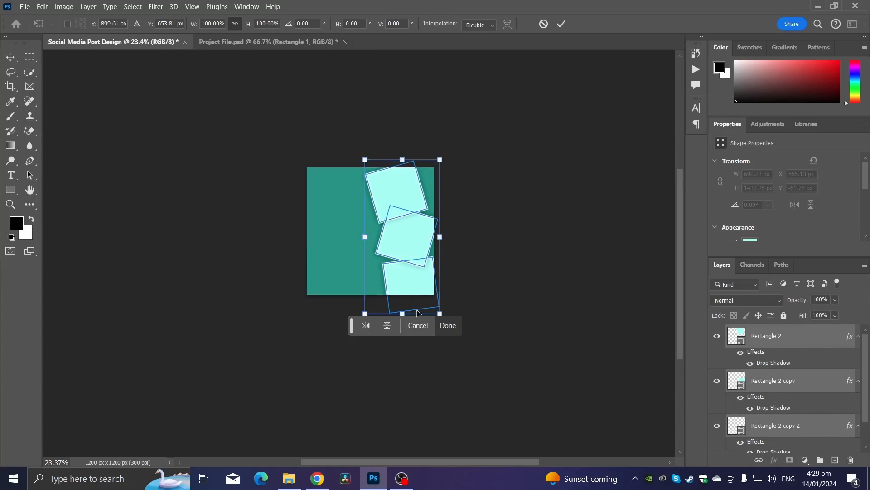
drag(405, 313, 388, 297)
key(Return)
scroll(388, 297, up, 5)
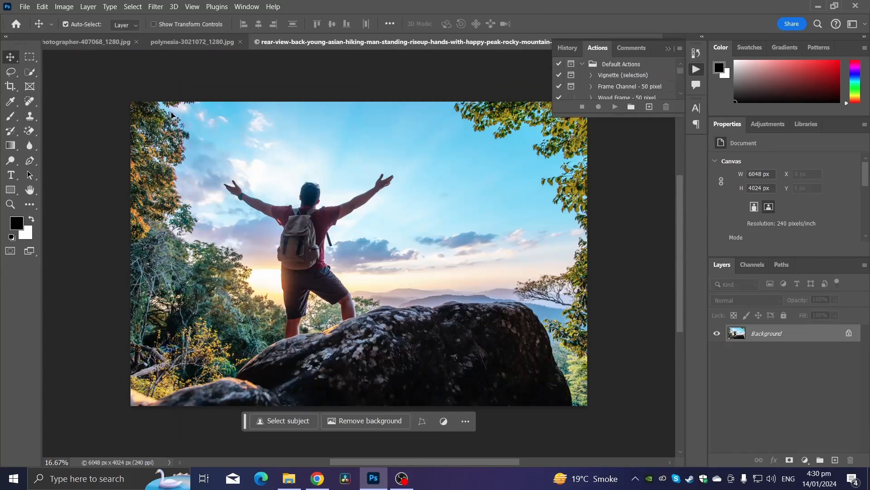
Select the entire hiker photo and return to the Social Media Post Design document.
scroll(201, 268, down, 1)
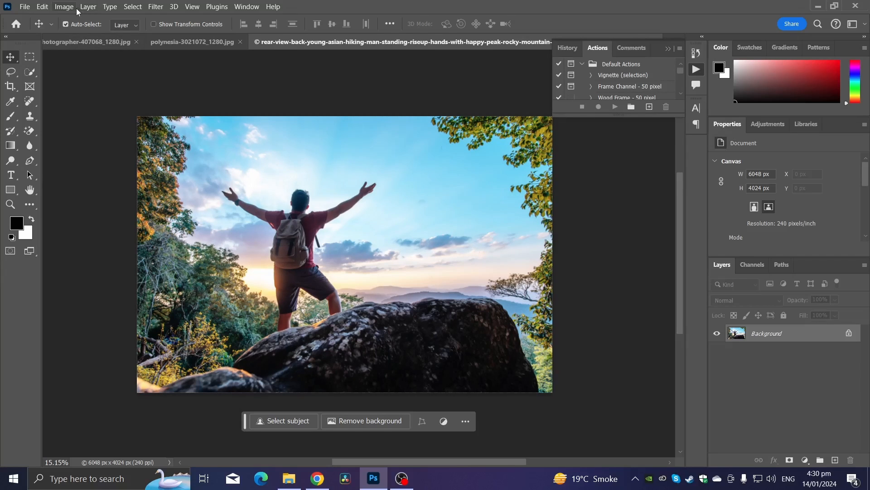
click(133, 7)
click(136, 16)
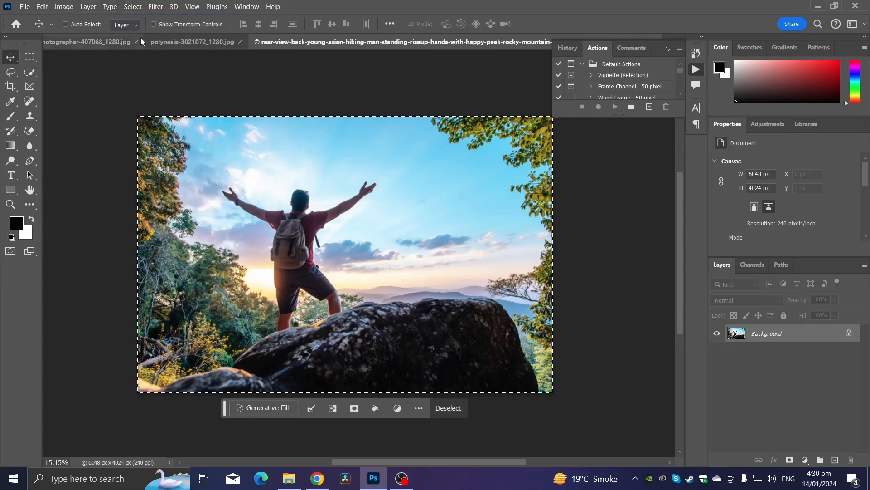
click(667, 50)
click(678, 41)
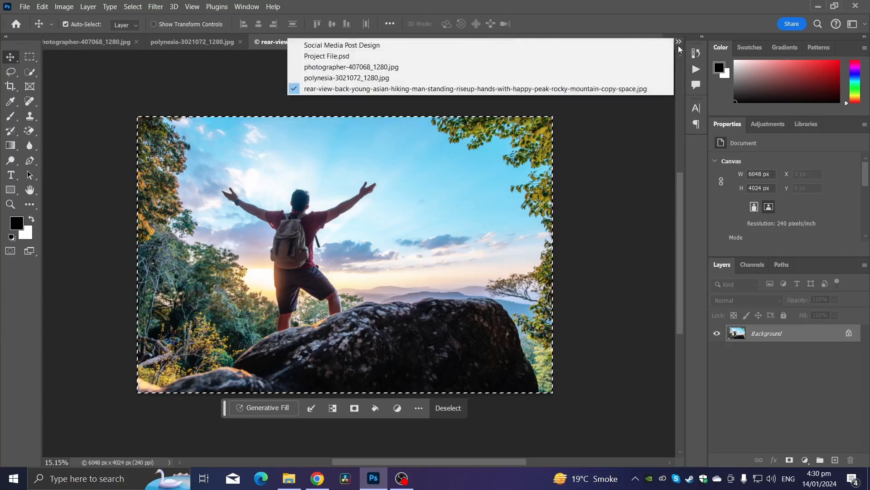
click(347, 45)
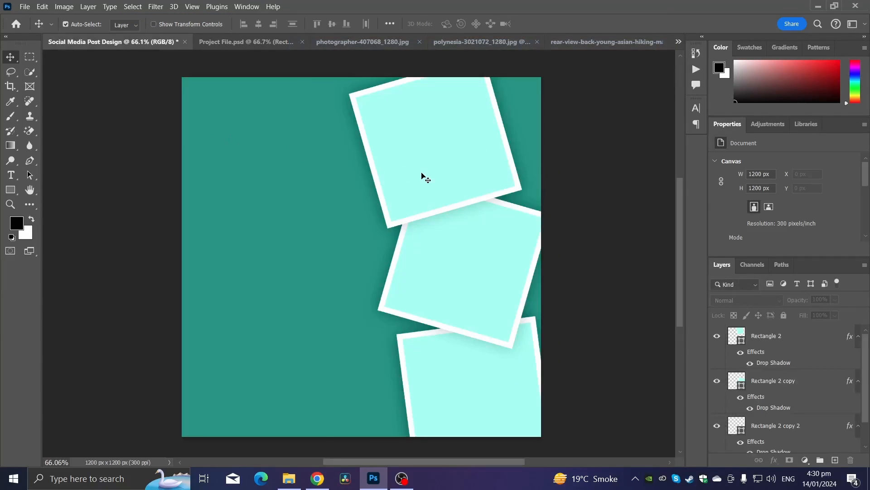
Paste the hiker photo and scale it down to about 728 × 485 px over the top square.
key(ctrl+v)
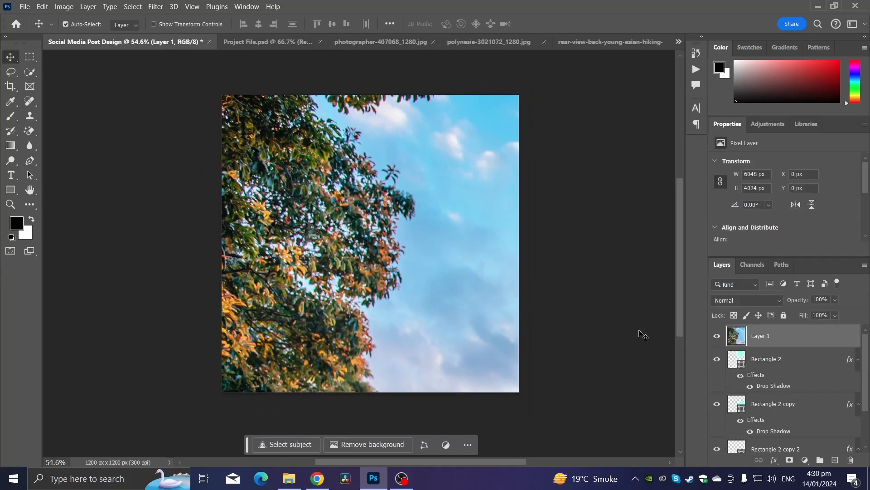
key(ctrl+t)
scroll(355, 252, down, 3)
drag(495, 144, 608, 366)
drag(535, 390, 288, 168)
drag(530, 144, 515, 324)
drag(548, 364, 431, 187)
key(Return)
scroll(431, 187, up, 3)
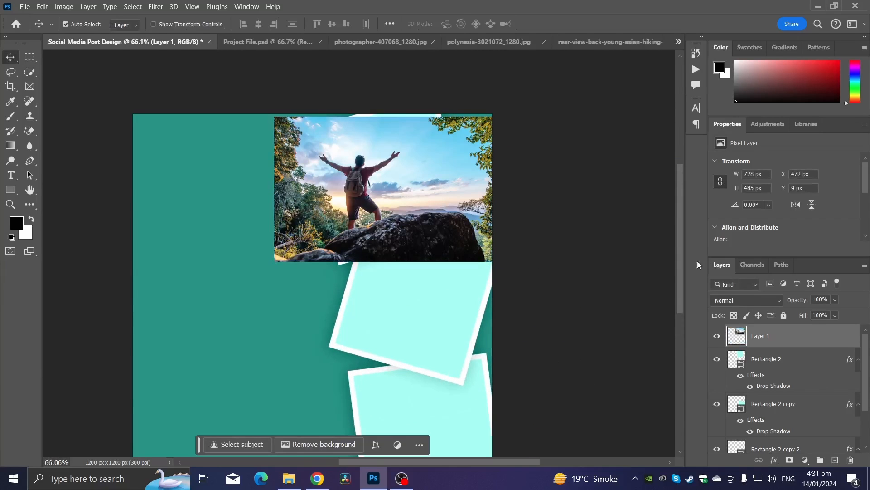
Convert the hiker photo layer to a Smart Object and clip it to the top square.
right_click(779, 335)
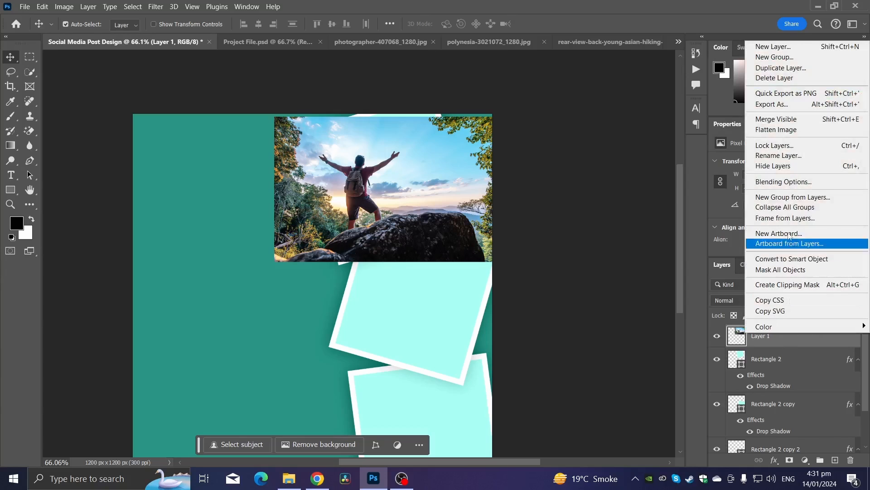
click(792, 258)
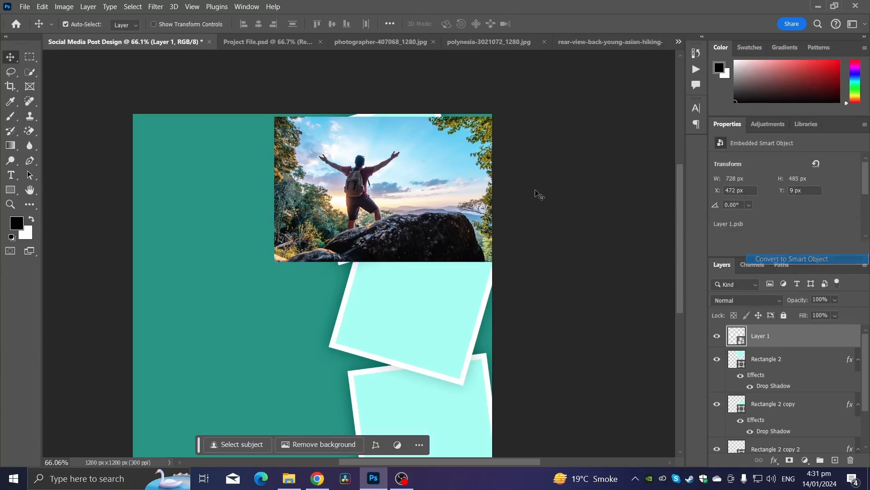
scroll(437, 152, up, 1)
right_click(774, 343)
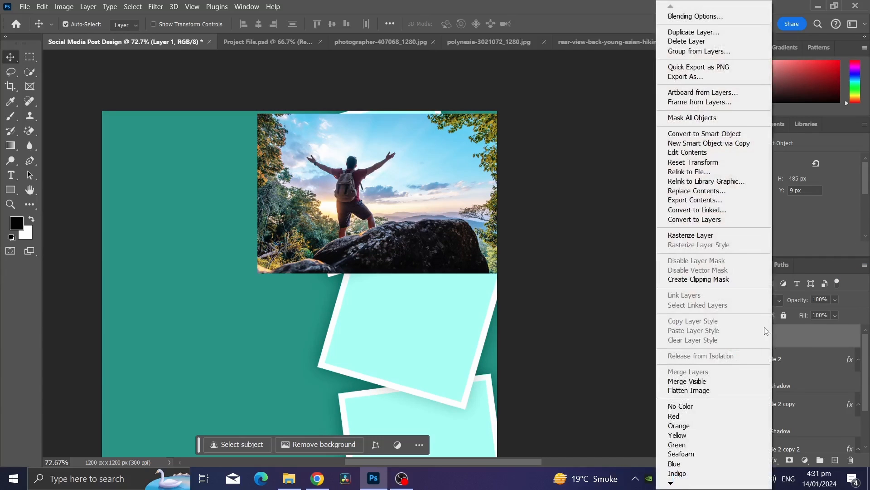
click(785, 332)
right_click(768, 338)
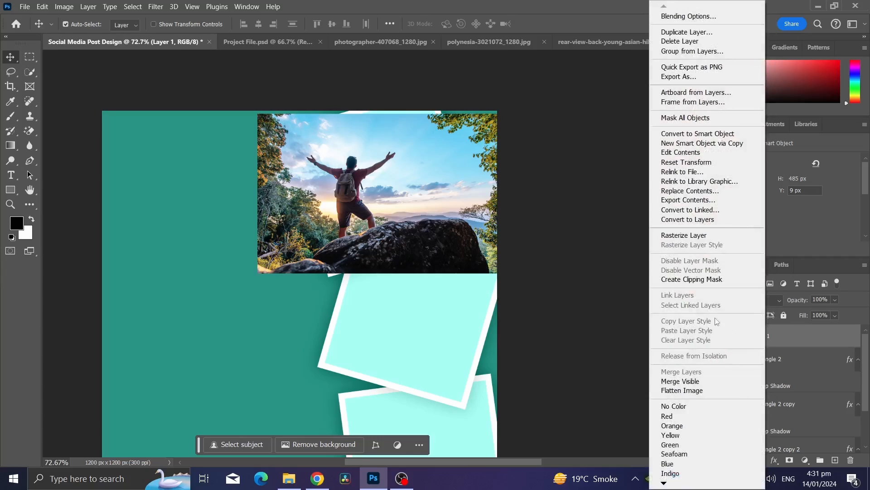
click(670, 282)
Nudge the clipped hiker photo slightly right and up inside the top square.
key(ctrl+t)
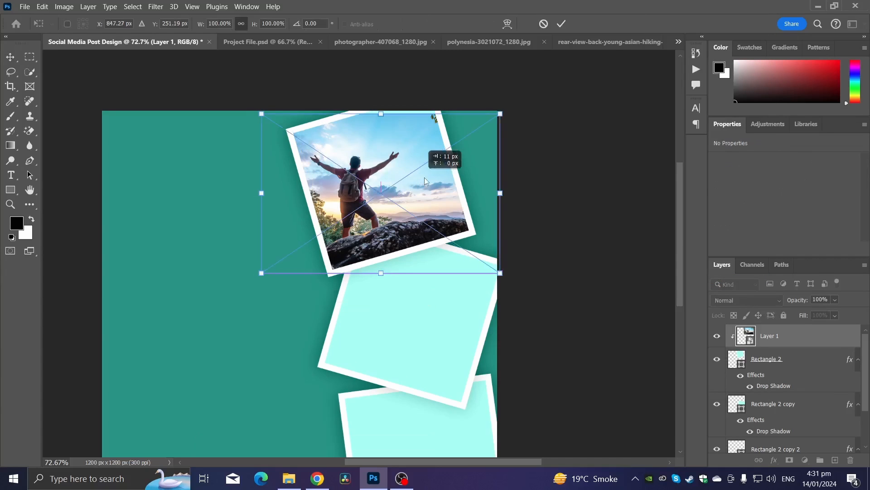
drag(413, 183, 432, 173)
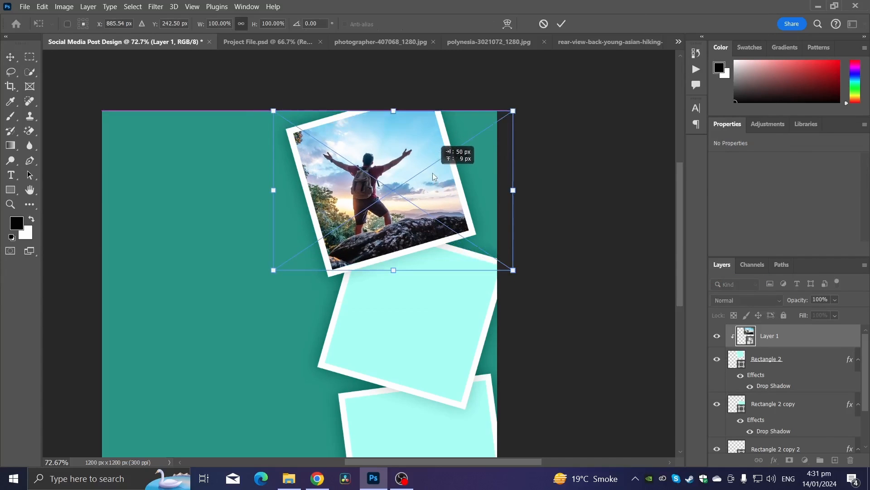
key(Return)
key(ctrl+0)
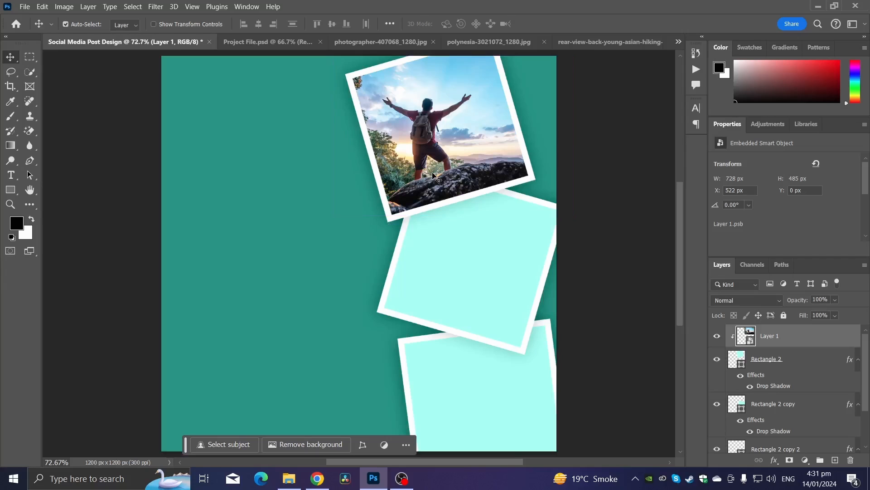
Copy the whole photographer photo and paste it into the social media design.
click(379, 41)
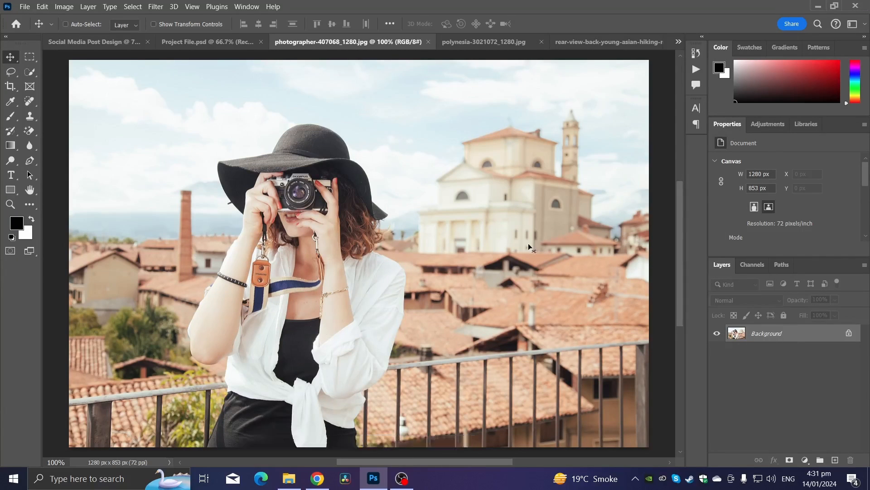
key(ctrl+a)
key(ctrl+c)
click(63, 42)
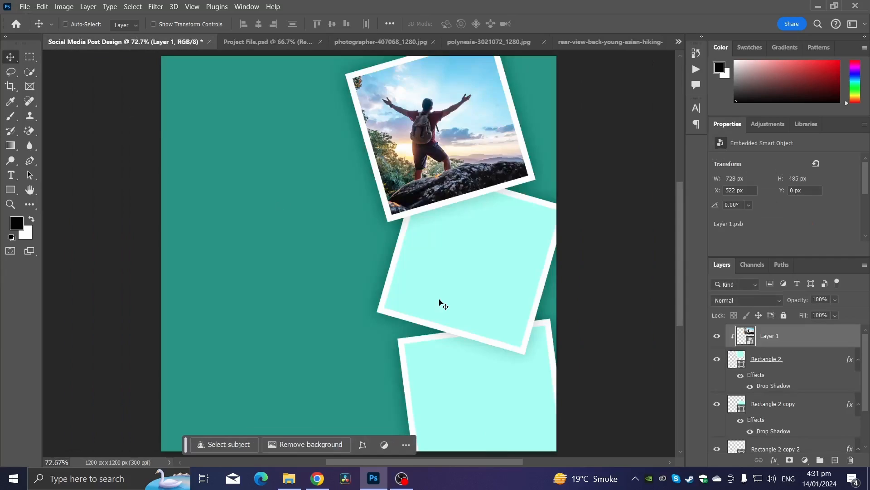
key(ctrl+v)
key(ctrl+t)
drag(476, 296, 125, 348)
Move the photographer layer just above the bottom square and clip it to that square.
drag(791, 343, 795, 415)
right_click(771, 406)
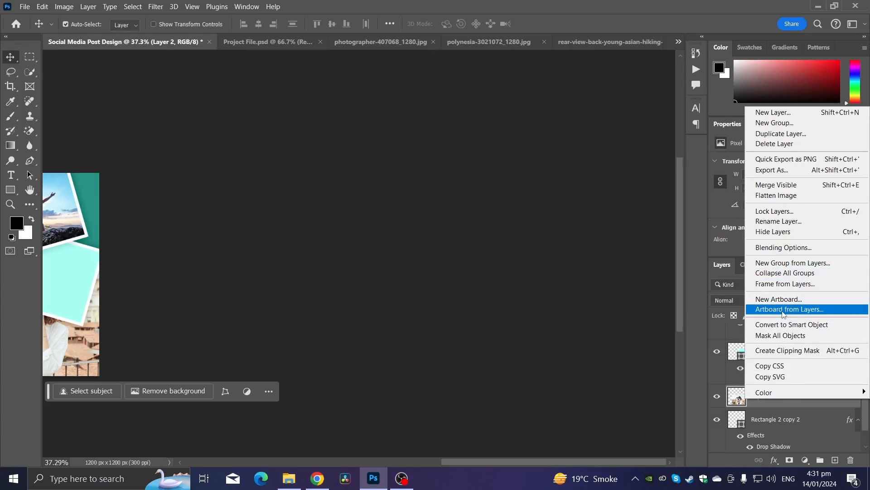
click(787, 350)
drag(112, 321, 355, 321)
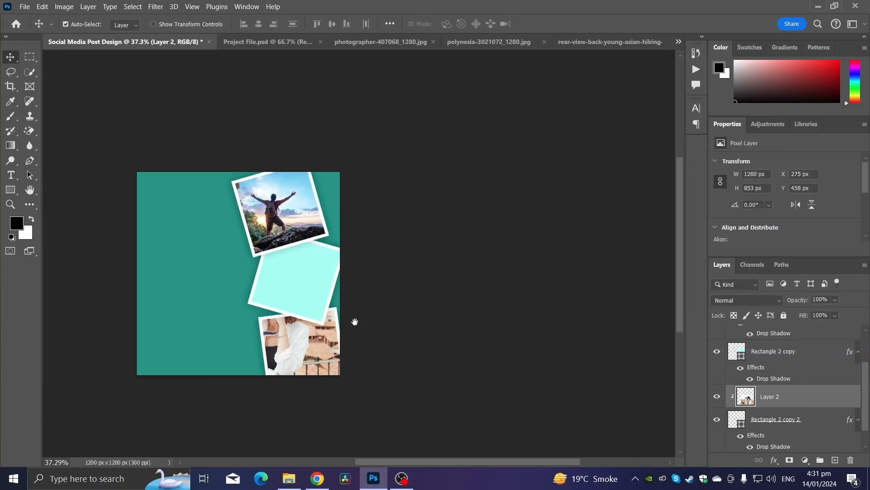
Scale the photographer photo to about 48.7% and rotate it about -4.5° to fit the bottom square.
key(ctrl+t)
drag(291, 251, 330, 325)
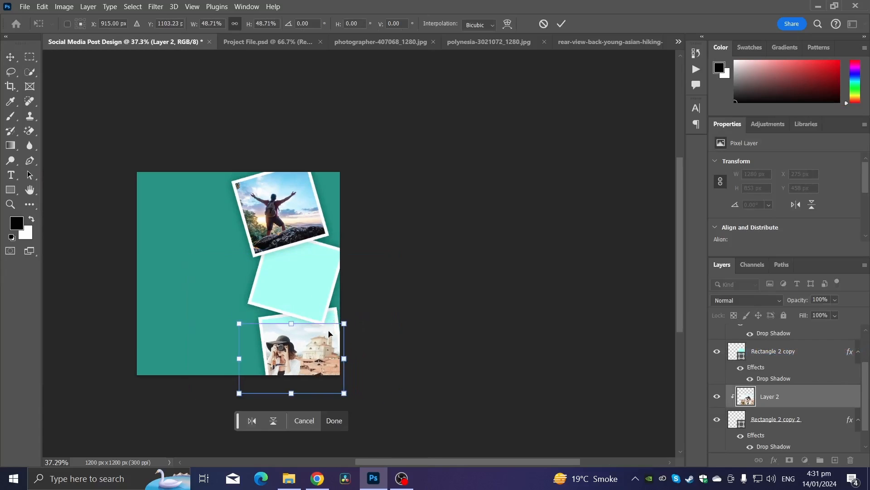
drag(316, 359, 337, 343)
drag(427, 354, 426, 344)
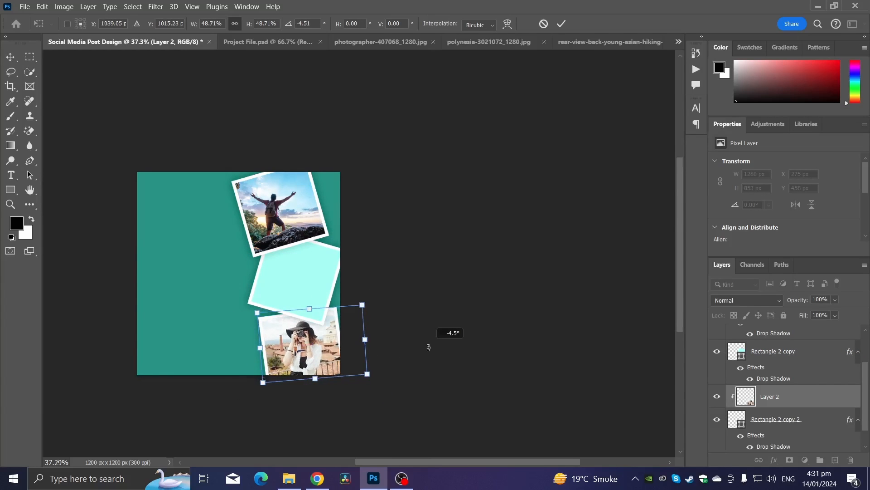
scroll(336, 298, up, 3)
key(Return)
scroll(398, 352, down, 2)
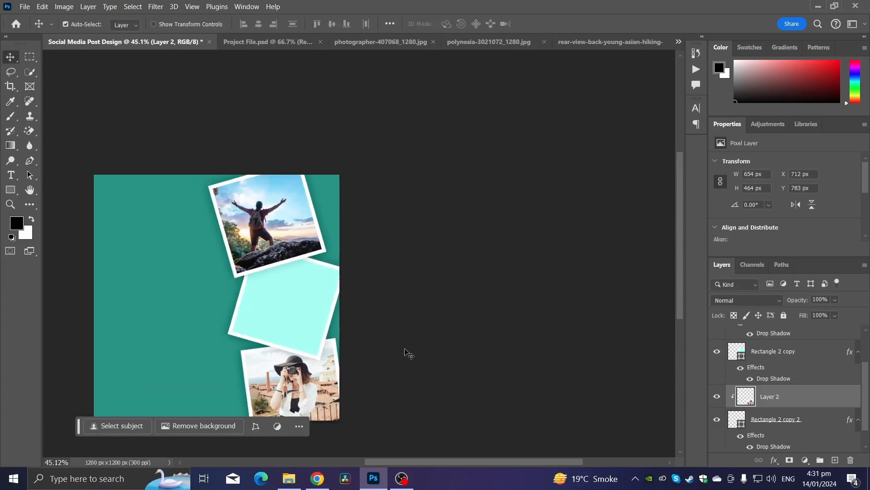
Close the photographer image and select the entire island photo.
click(433, 41)
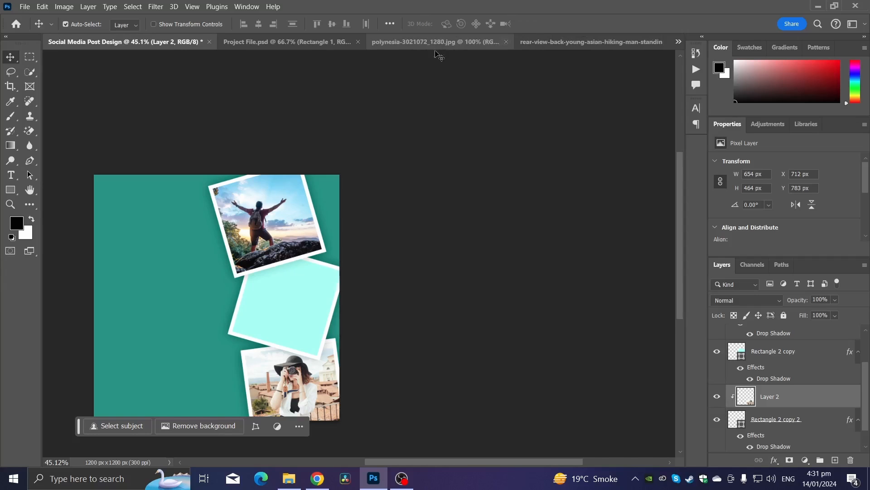
click(432, 41)
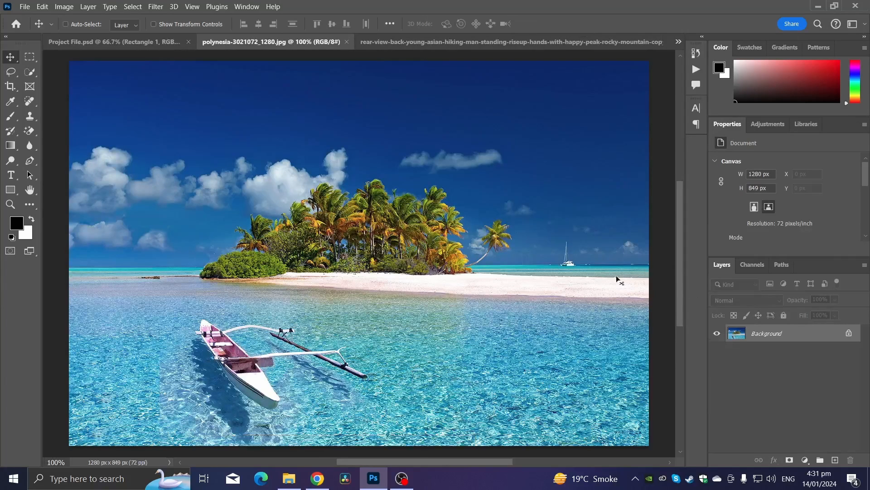
key(ctrl+a)
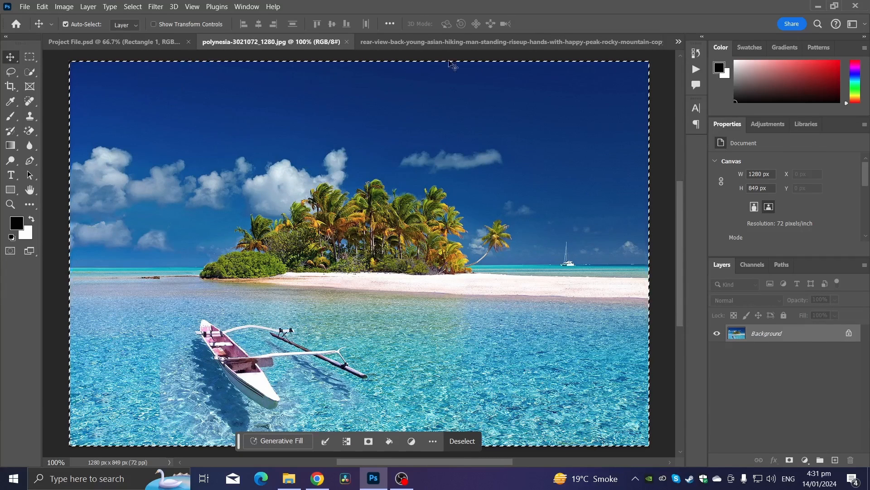
Close the hiker image and return to the Social Media Post Design document.
click(546, 43)
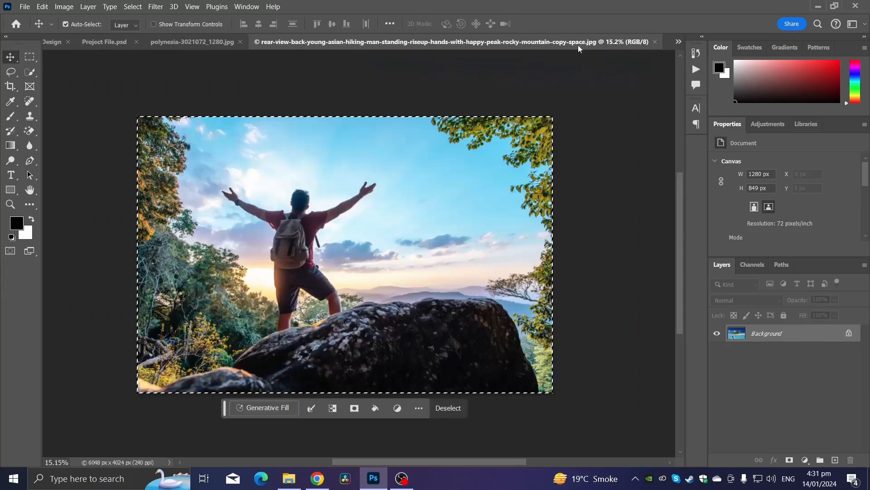
click(655, 41)
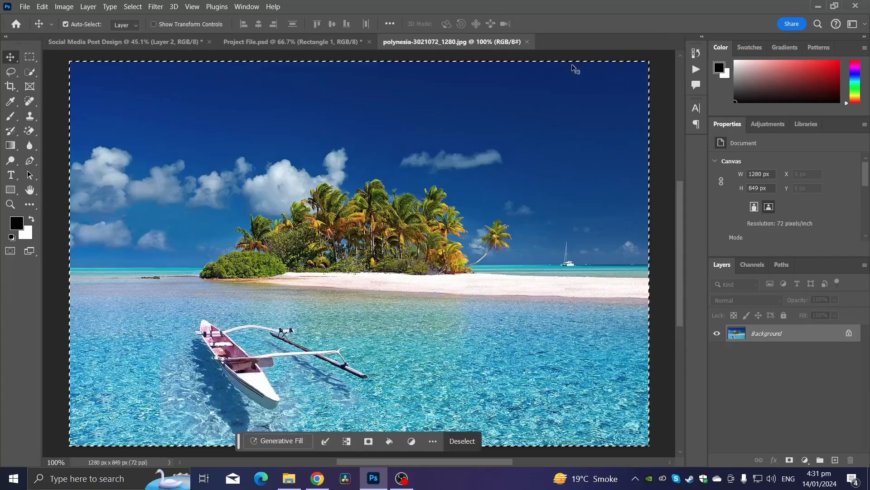
click(124, 42)
Paste the island photo, move its layer just above the middle square, and clip it to that square.
key(ctrl+v)
scroll(300, 320, down, 2)
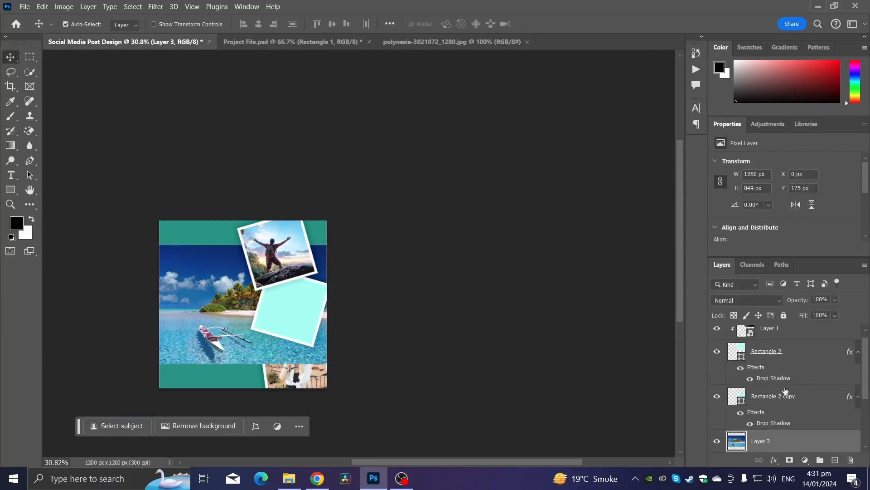
drag(770, 437, 766, 341)
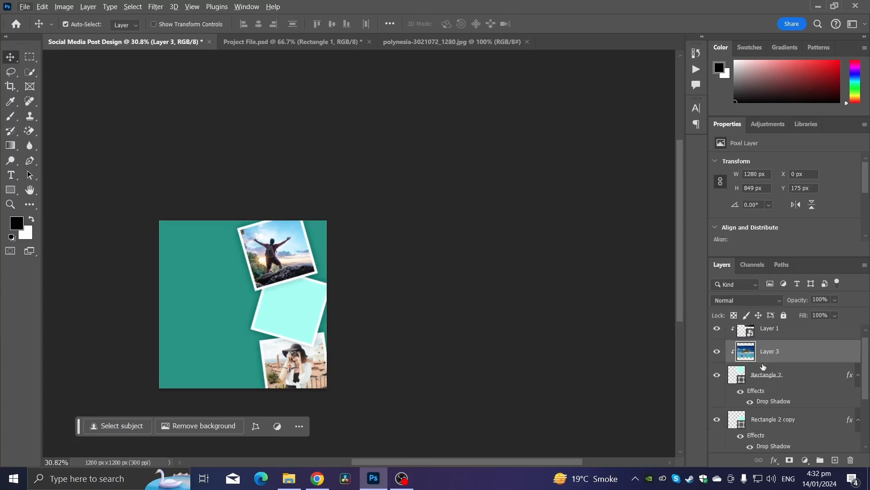
drag(773, 396, 773, 397)
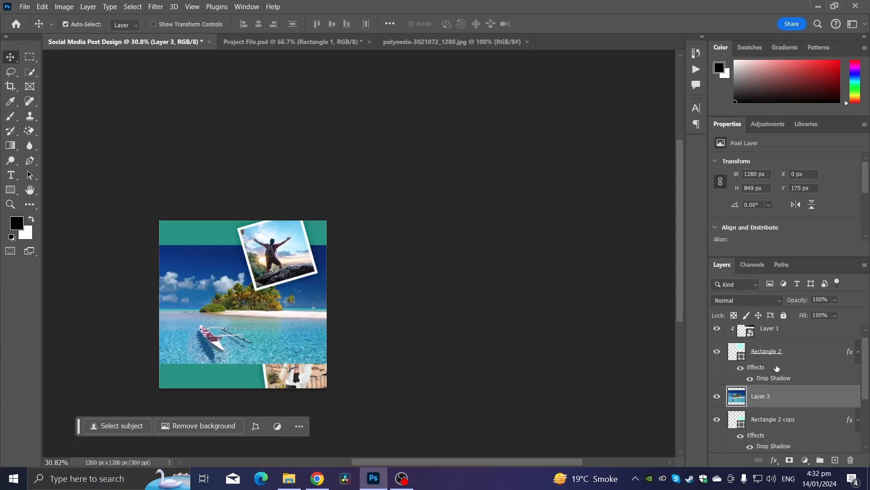
alt+click(750, 403)
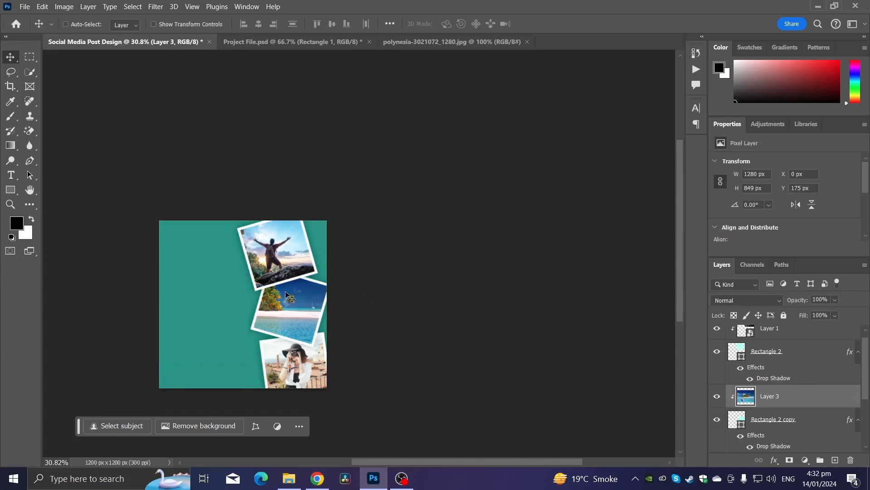
Scale the island photo to about 54% and rotate it about 11° to fit the middle square.
key(ctrl+t)
drag(162, 305, 255, 317)
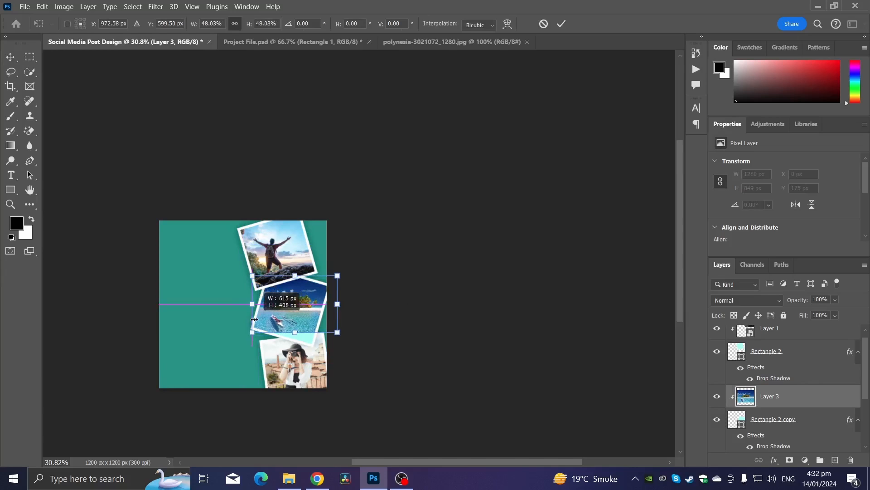
drag(371, 324, 382, 343)
drag(299, 337, 298, 344)
scroll(297, 341, up, 8)
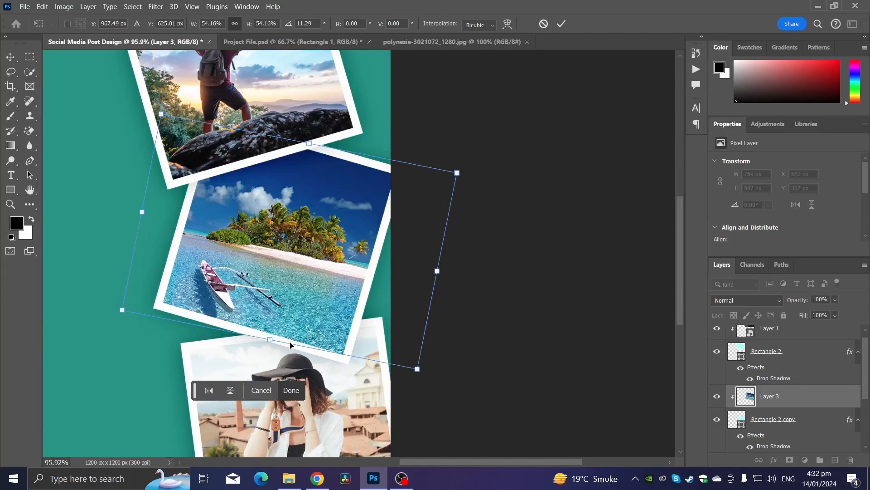
drag(471, 338, 476, 352)
key(Return)
Select the top square together with its hiker photo and nudge them slightly sideways into position.
scroll(480, 353, down, 2)
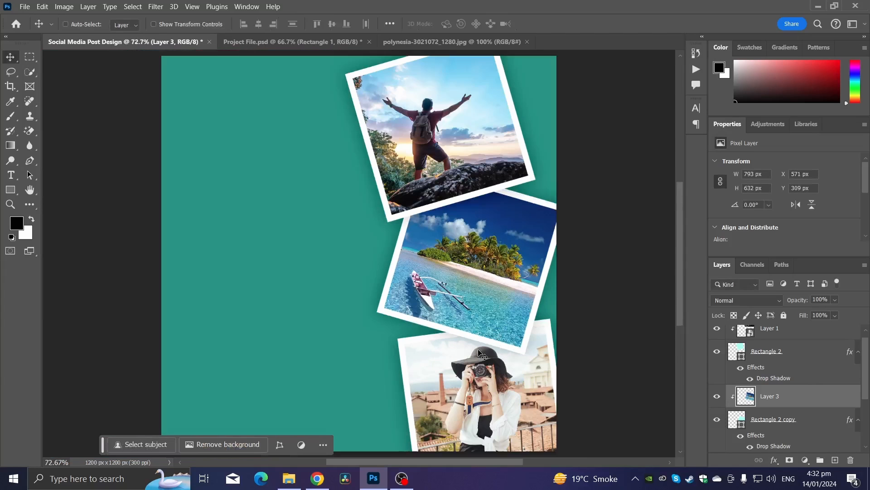
scroll(297, 229, down, 1)
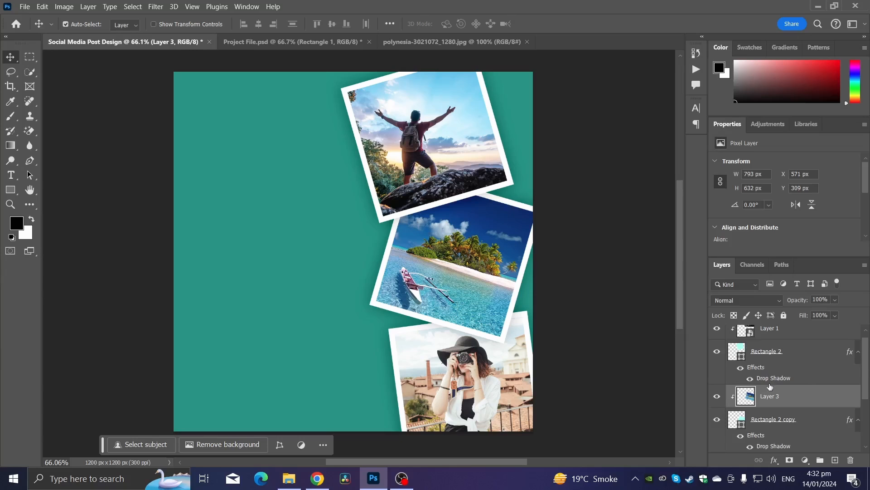
scroll(769, 385, up, 1)
click(771, 335)
shift+click(771, 359)
key(ctrl+t)
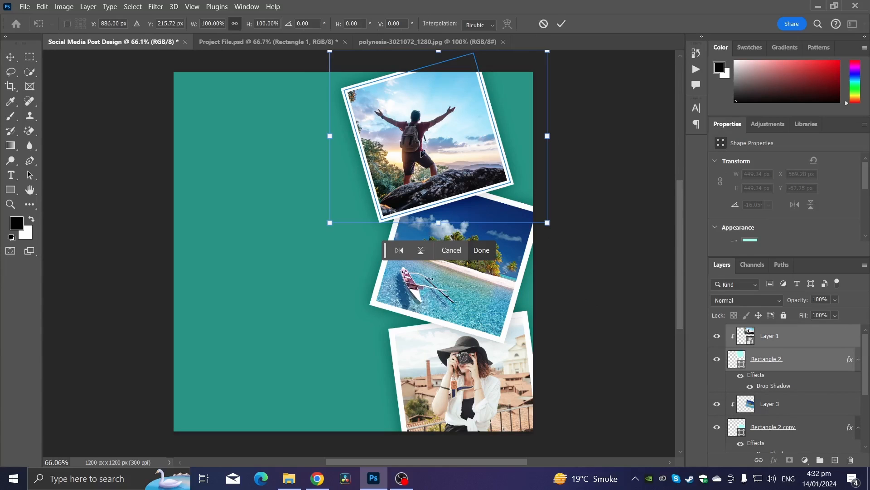
drag(422, 153, 441, 152)
key(Return)
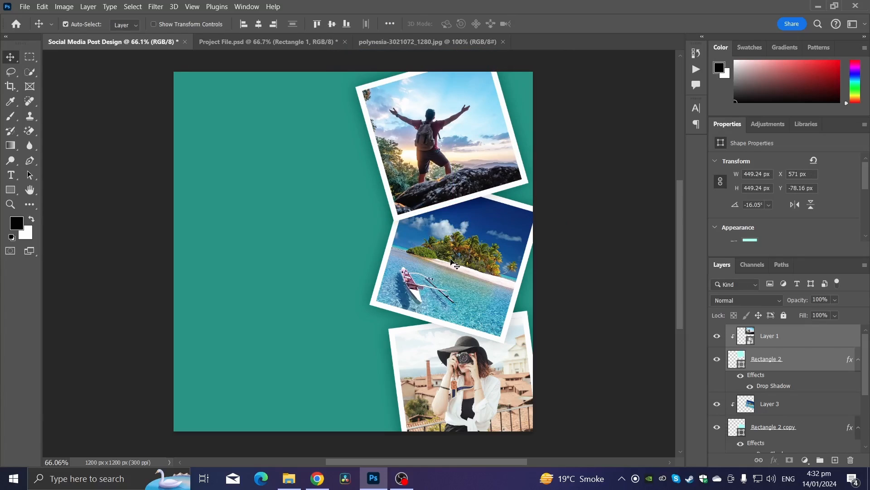
scroll(452, 262, down, 3)
scroll(410, 241, up, 4)
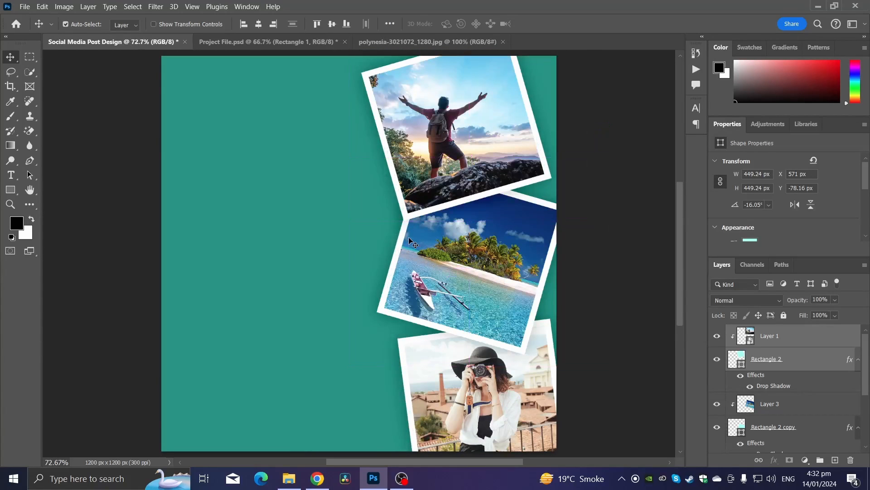
key(ctrl+t)
drag(443, 180, 429, 178)
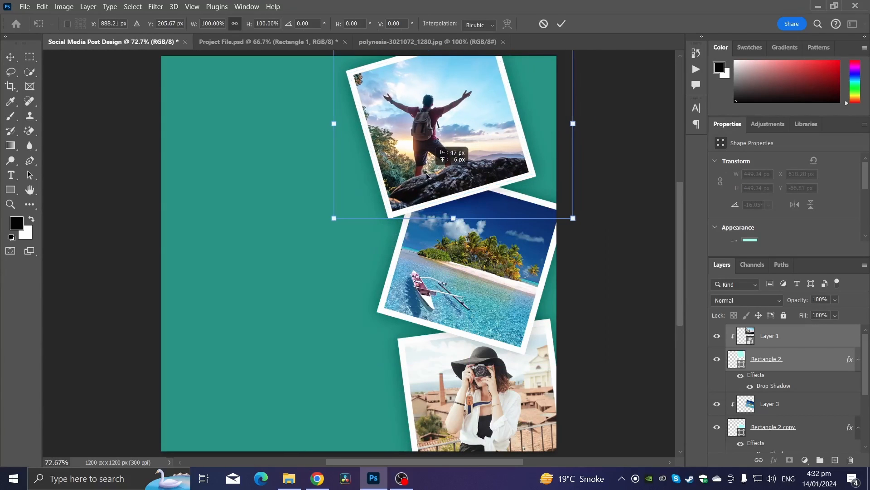
key(Return)
Paste the EXPLORE THE WORLD heading text onto the left side of the post.
scroll(212, 202, up, 2)
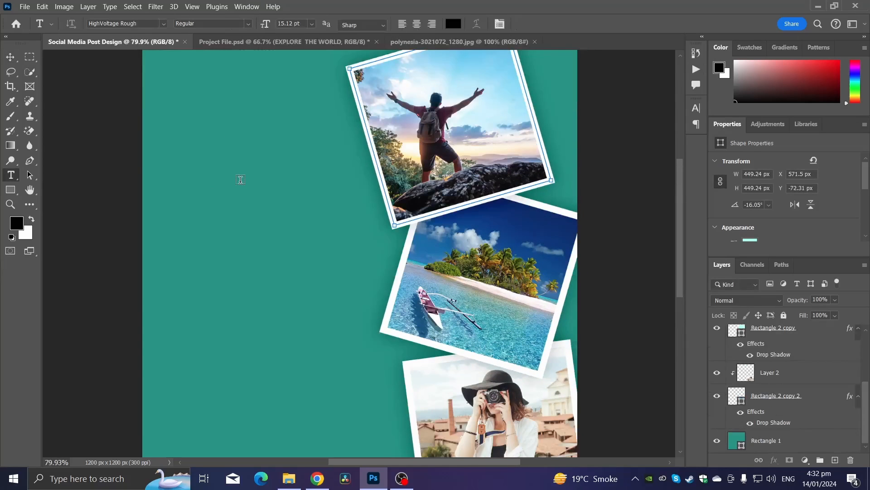
click(241, 177)
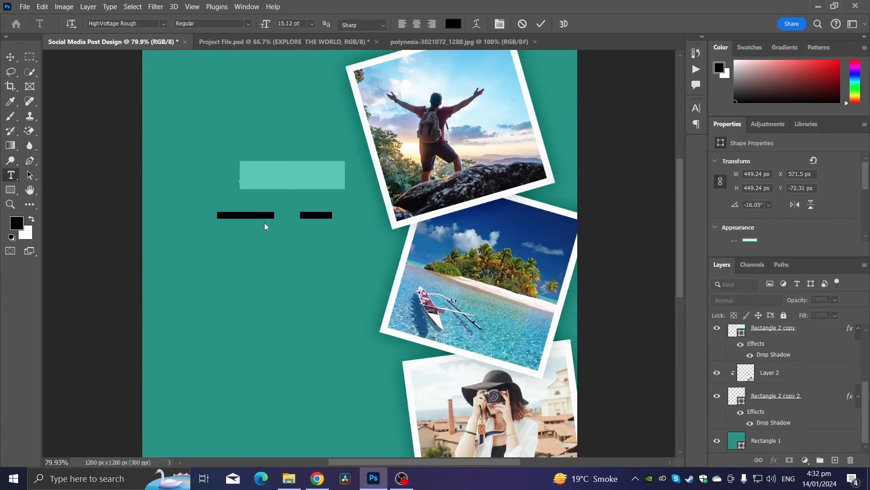
text(EXPLORE THE WORLD)
click(10, 58)
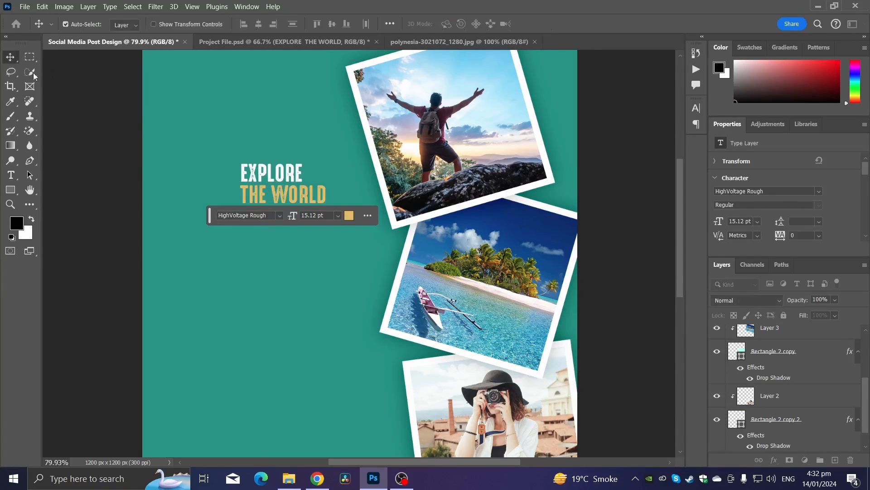
Scale the EXPLORE THE WORLD heading up to about 232%.
key(ctrl+t)
drag(326, 161, 409, 113)
drag(317, 182, 256, 218)
drag(350, 150, 325, 151)
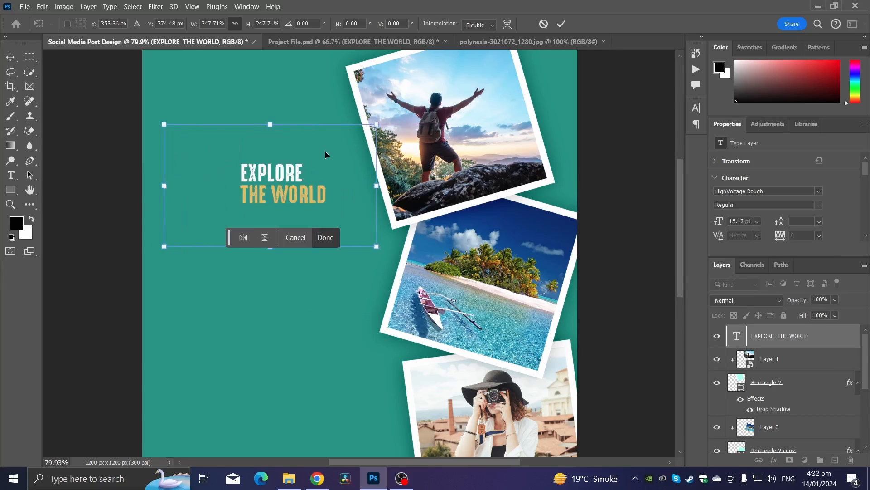
drag(377, 123, 372, 124)
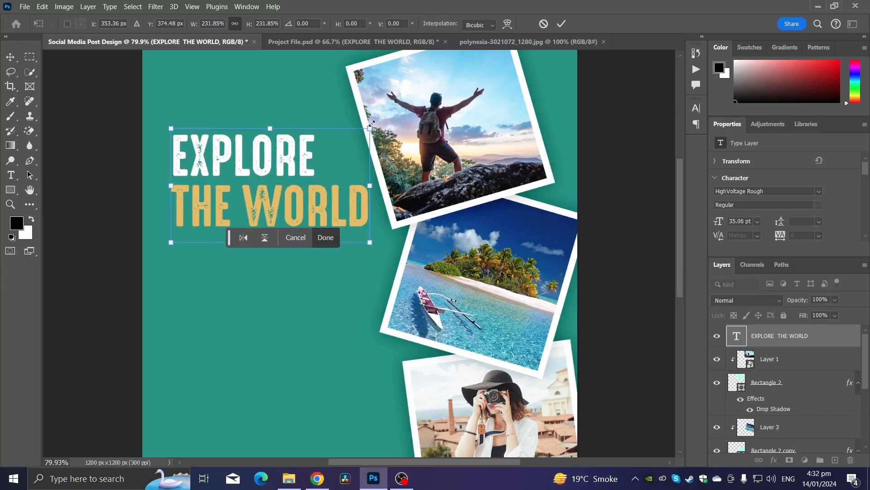
key(Return)
Add the 'With Us' script text beneath the heading.
scroll(267, 117, down, 3)
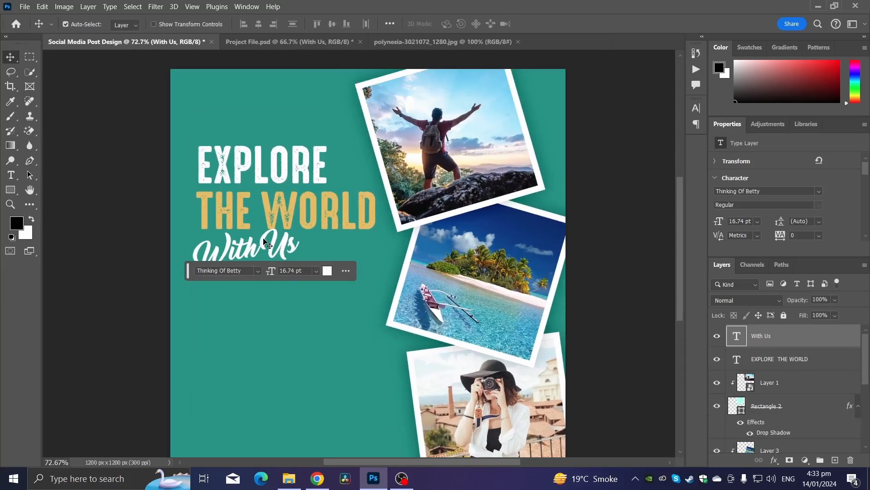
scroll(361, 241, up, 3)
drag(358, 237, 342, 230)
scroll(470, 289, down, 3)
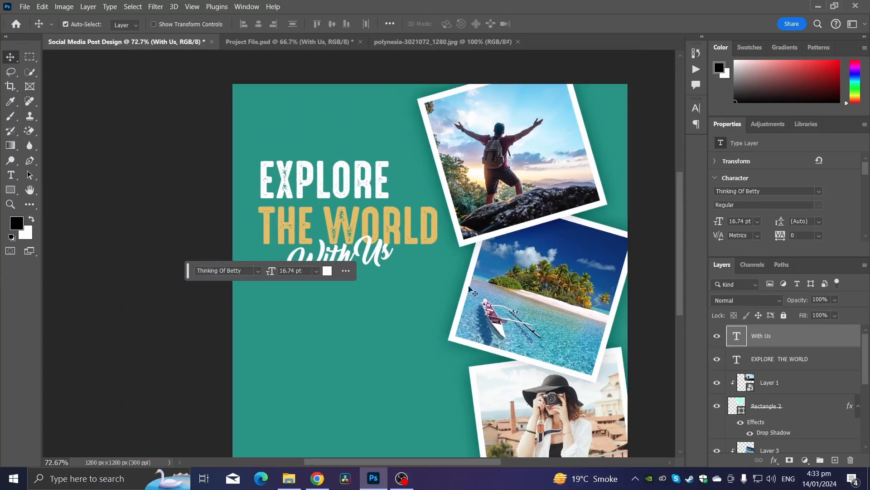
Scale both heading text layers to about 107% together and move them up and left into place.
shift+click(789, 363)
key(ctrl+t)
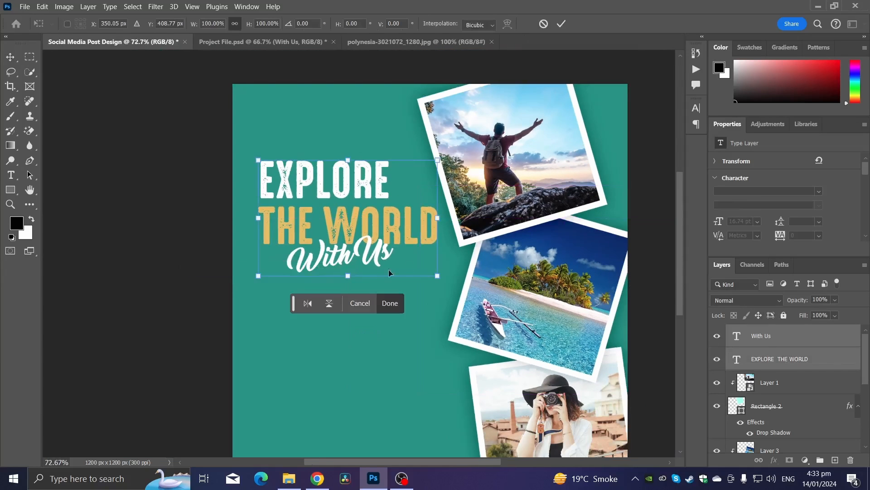
drag(432, 271, 449, 282)
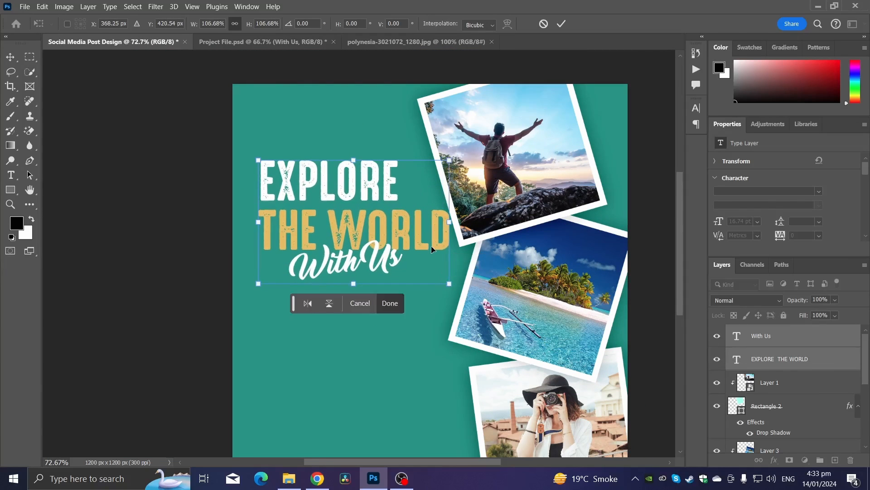
drag(431, 245, 364, 200)
key(Return)
Move the destinations list group into view below the heading.
scroll(427, 250, down, 2)
scroll(320, 201, up, 1)
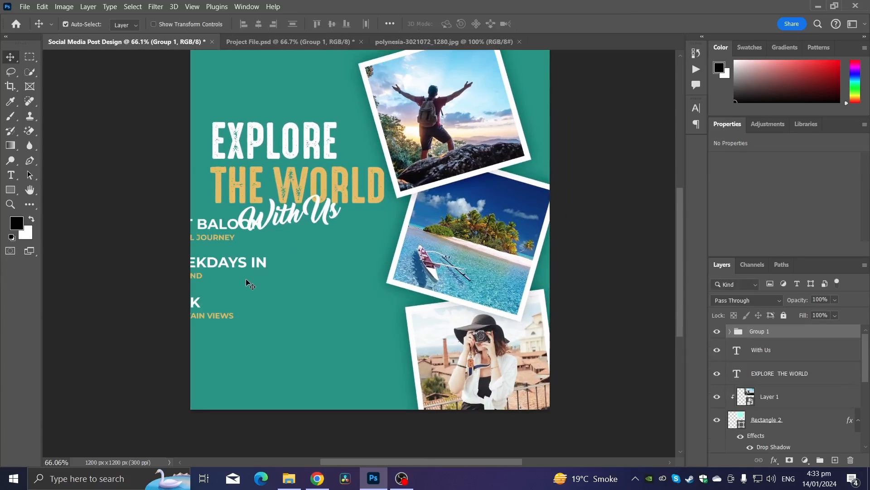
key(ctrl+t)
drag(219, 240, 300, 293)
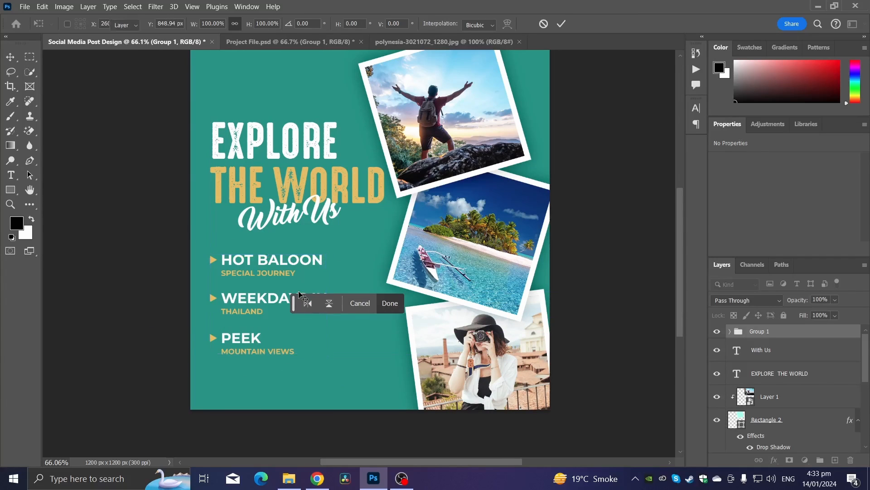
key(Return)
Draw a rectangle about 270 × 82 px below the destinations list.
scroll(299, 293, up, 7)
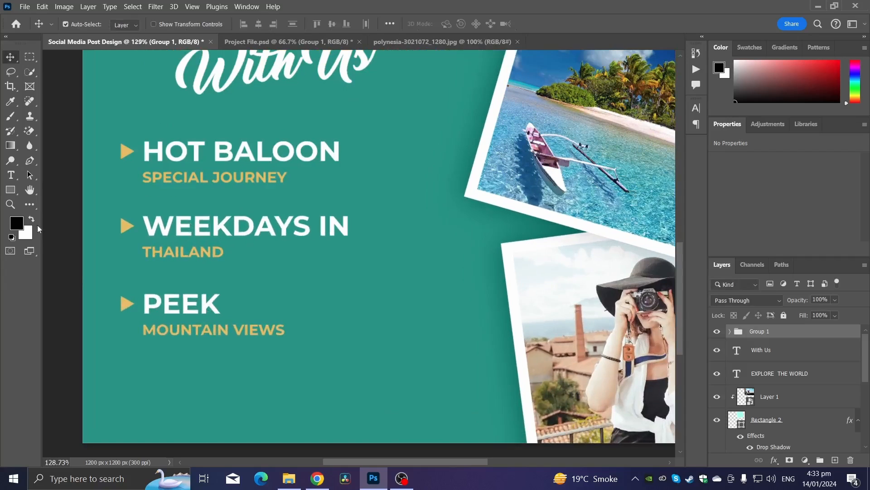
click(18, 190)
drag(258, 407, 291, 416)
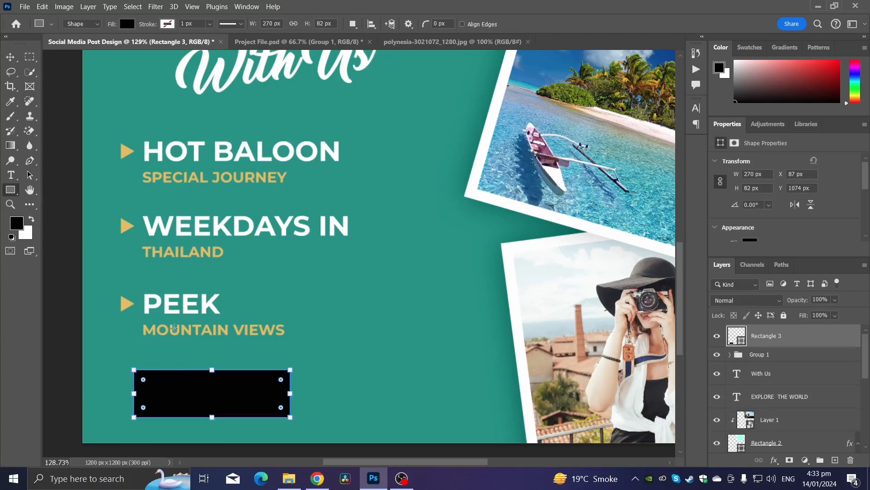
Set the rectangle's fill to yellow #e9c46a, sampled from the list's arrow icons.
click(126, 23)
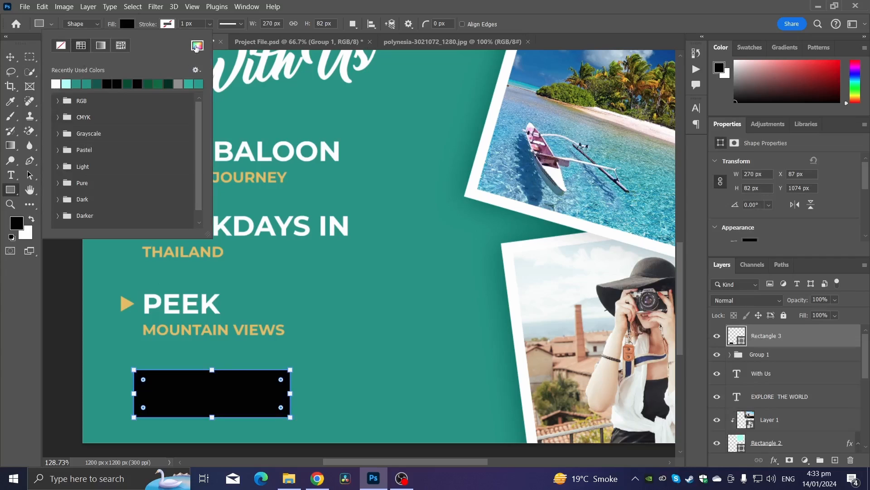
click(197, 46)
click(131, 301)
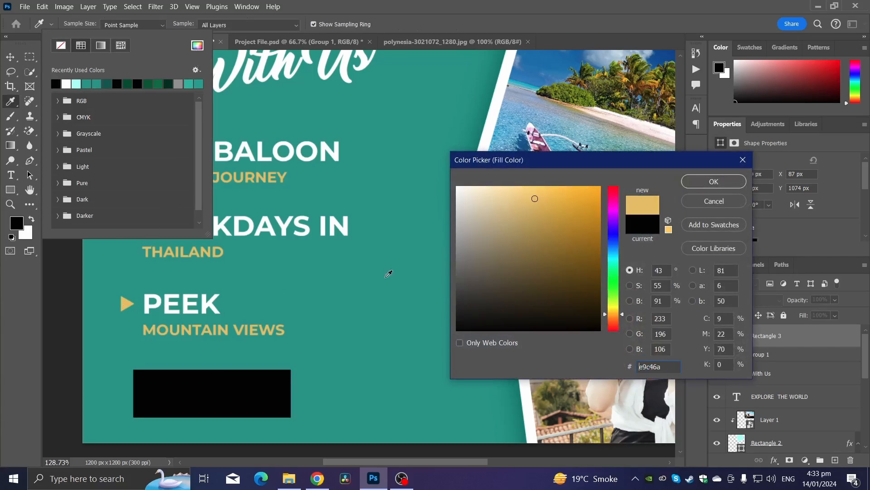
click(705, 183)
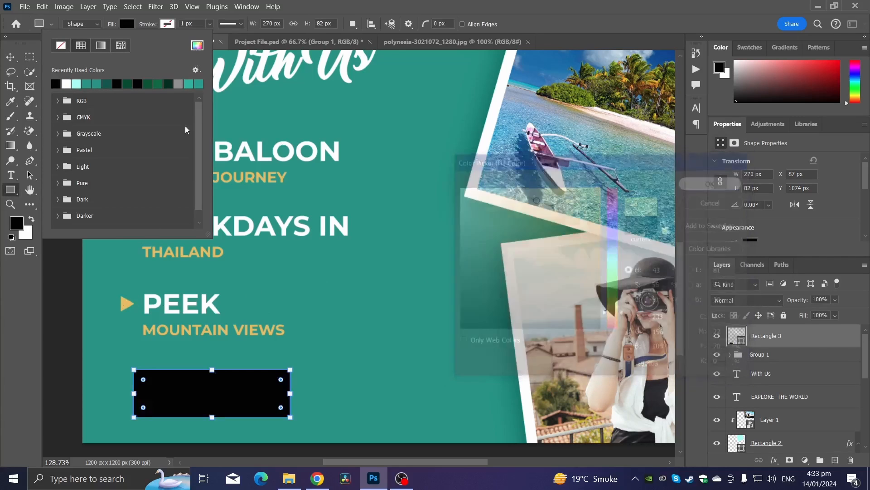
Move the yellow rectangle up just beneath the MOUNTAIN VIEWS line.
key(v)
drag(177, 407, 279, 335)
scroll(193, 395, up, 2)
Add a text layer reading BOOK NOW next to the yellow rectangle.
click(13, 179)
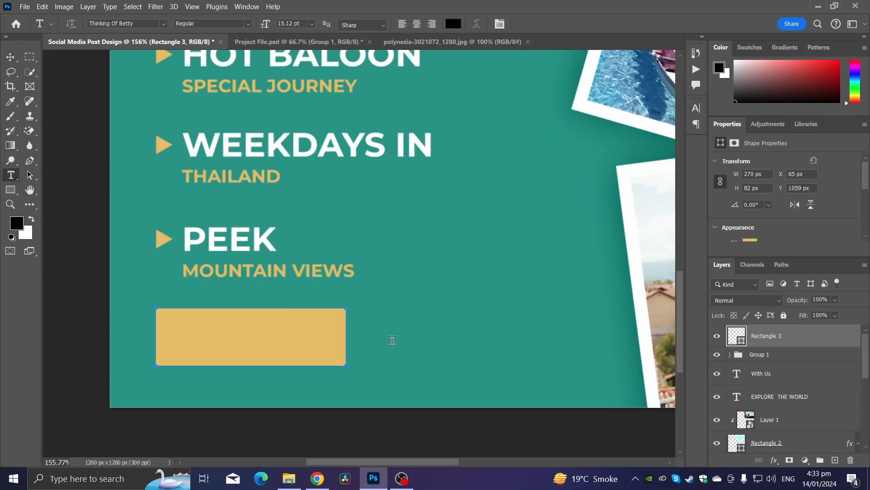
click(392, 340)
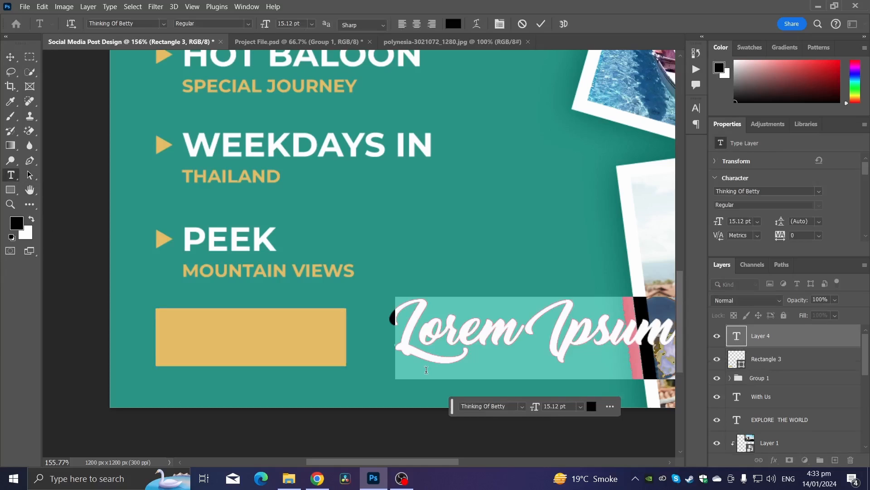
text(BOOKNO)
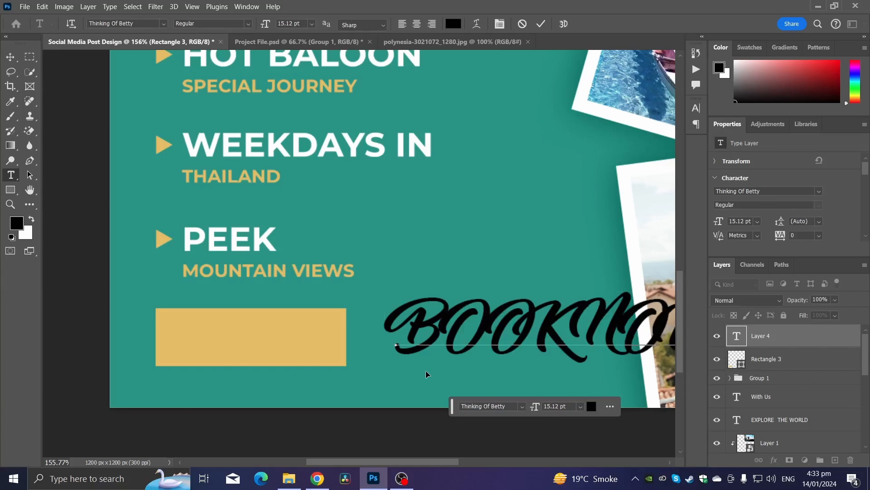
Set the BOOK NOW text's font to Montserrat SemiBold.
key(ctrl+a)
click(165, 26)
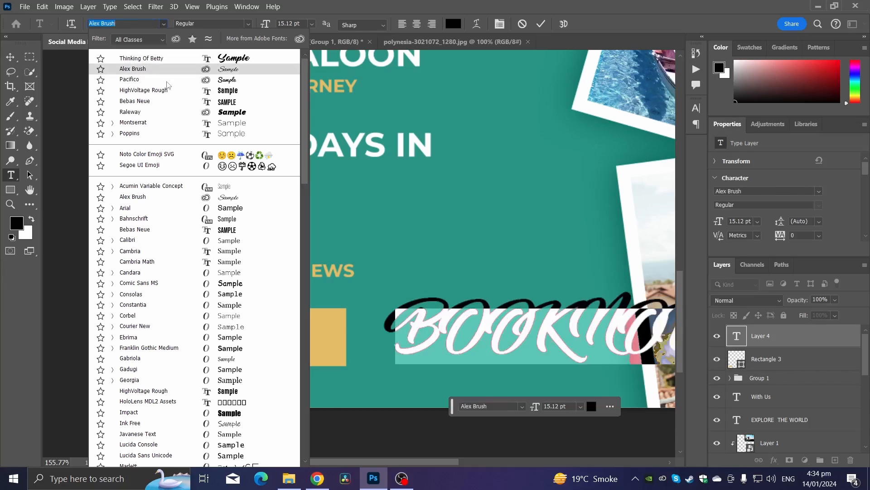
click(167, 122)
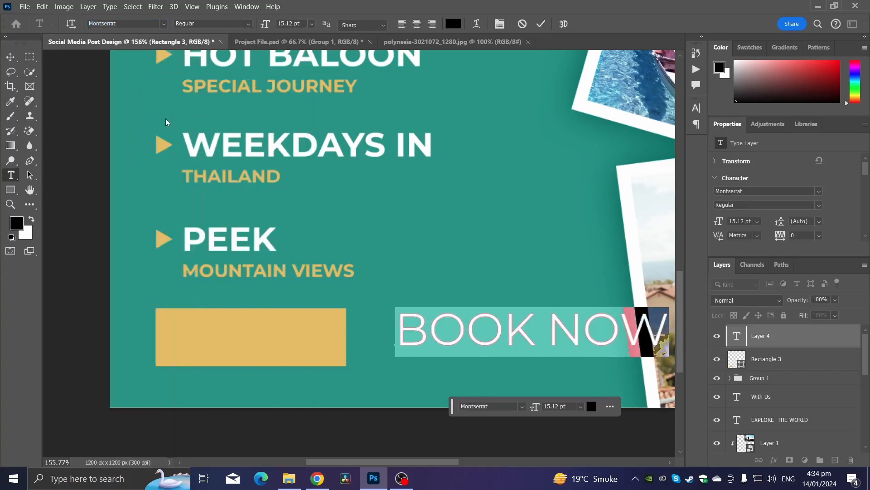
click(249, 24)
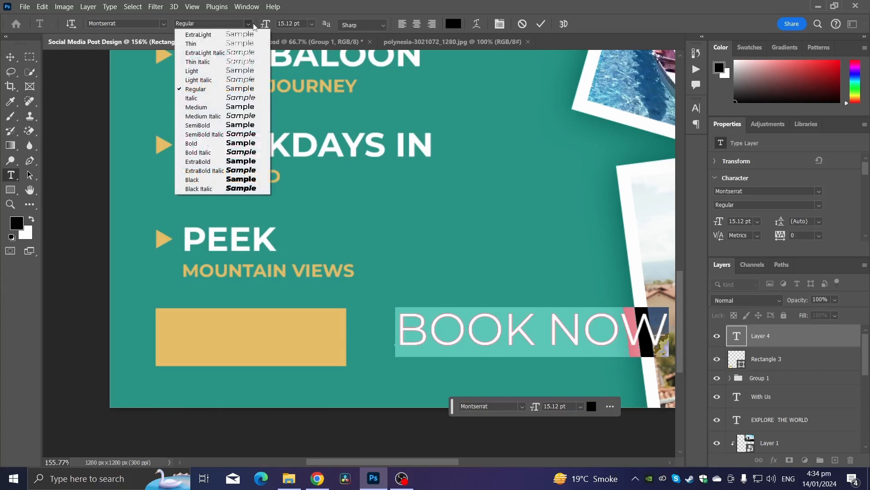
click(233, 124)
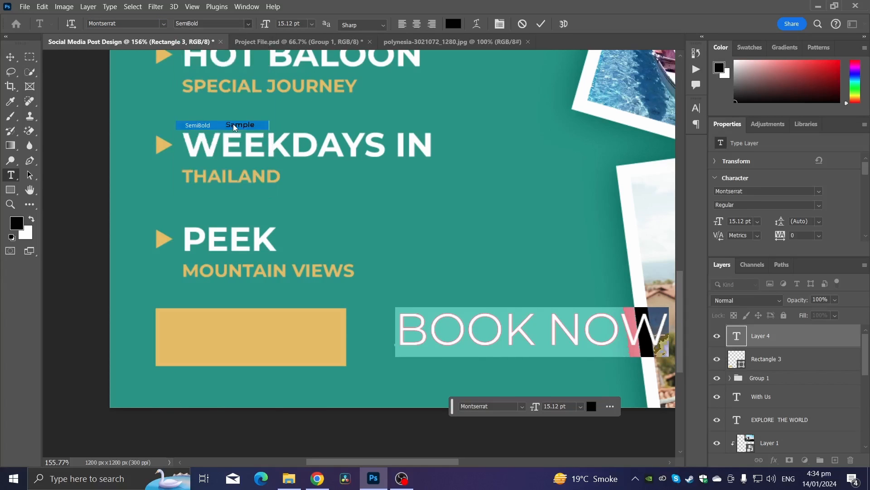
Scale the BOOK NOW text down and move it onto the yellow rectangle.
click(10, 57)
key(ctrl+t)
drag(539, 304, 289, 344)
key(Return)
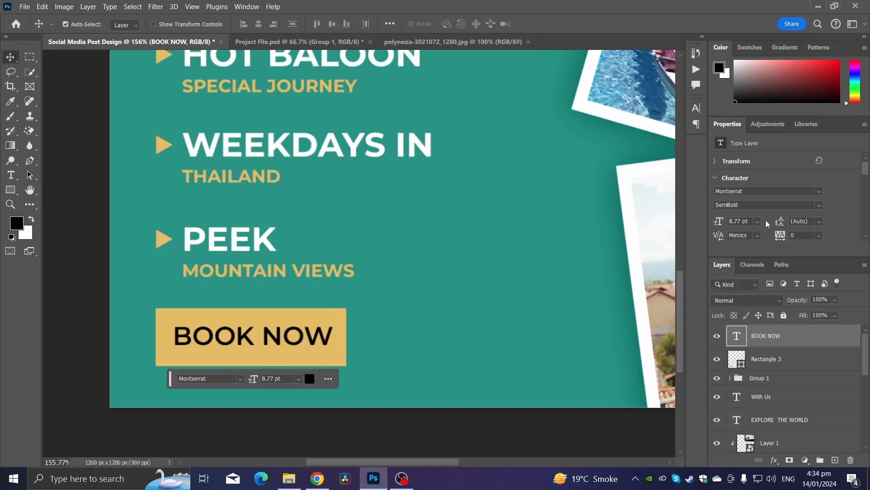
Set the BOOK NOW text colour to white #ffffff.
key(ctrl+minus)
click(9, 176)
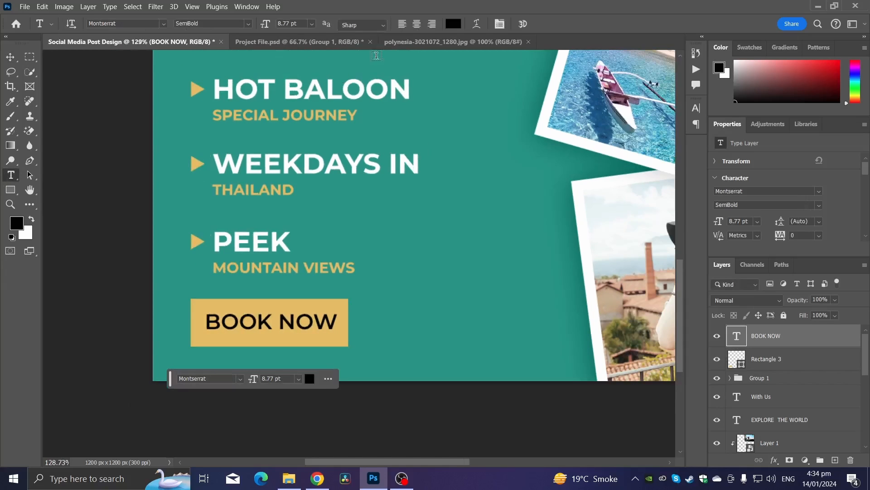
click(450, 29)
drag(486, 218, 454, 184)
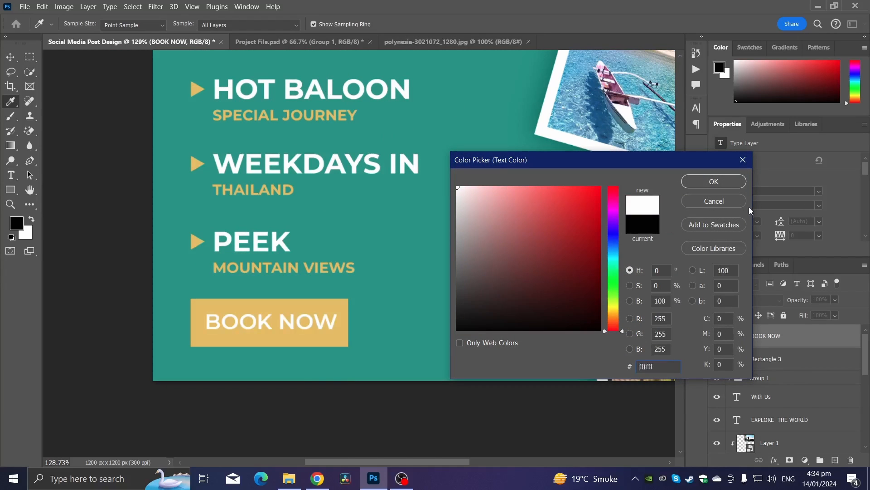
click(715, 185)
Align the BOOK NOW text and the yellow rectangle on their horizontal and vertical centres.
shift+click(783, 358)
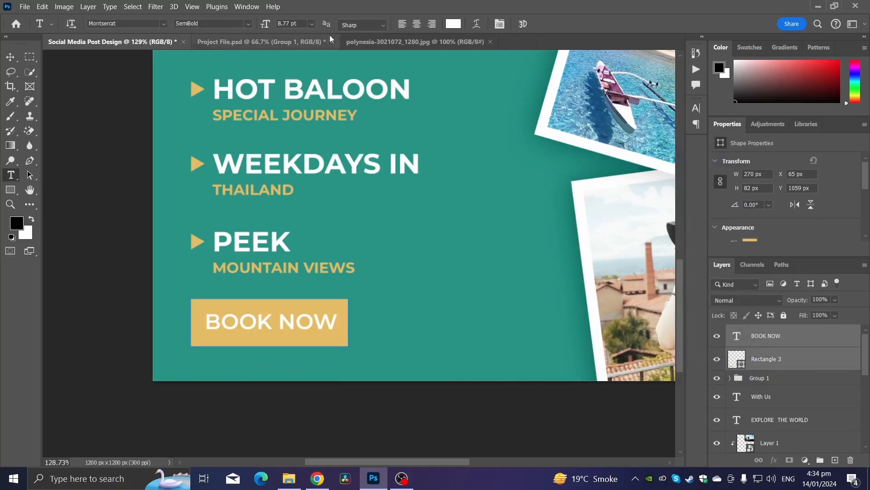
click(11, 55)
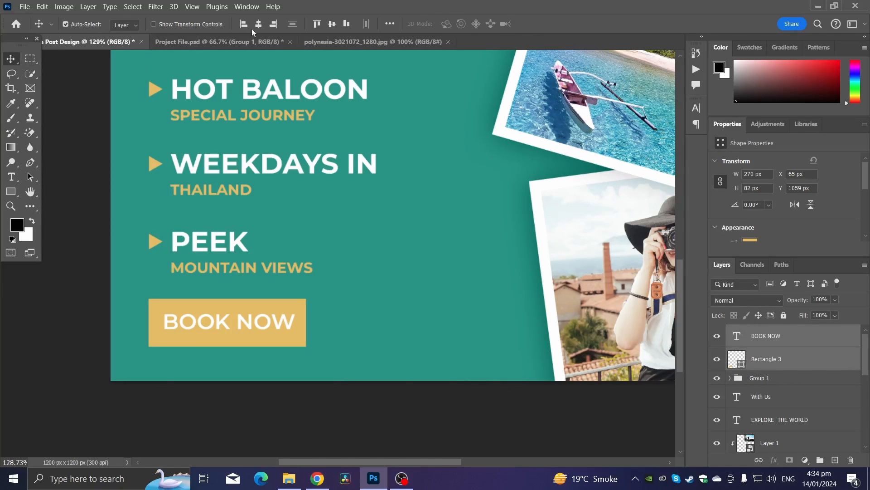
click(258, 25)
click(346, 24)
click(331, 24)
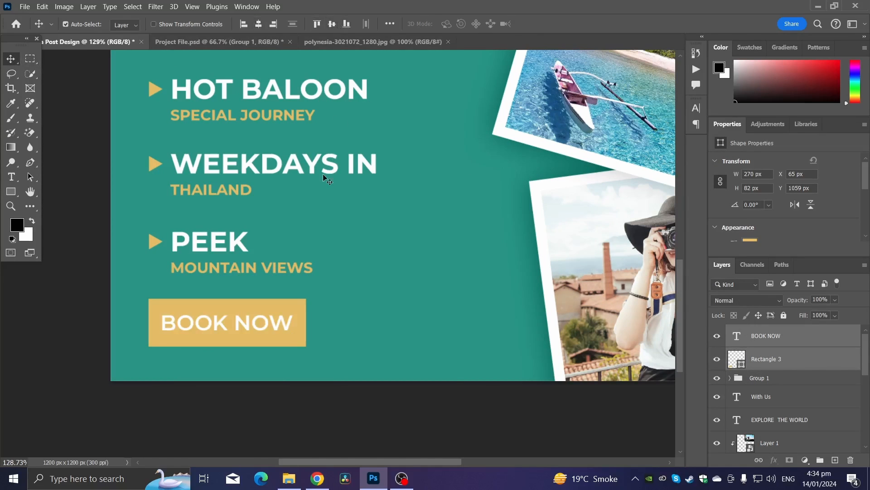
Scale the button rectangle and its text down together to about 234 px wide.
key(ctrl+t)
drag(308, 303, 263, 320)
key(Return)
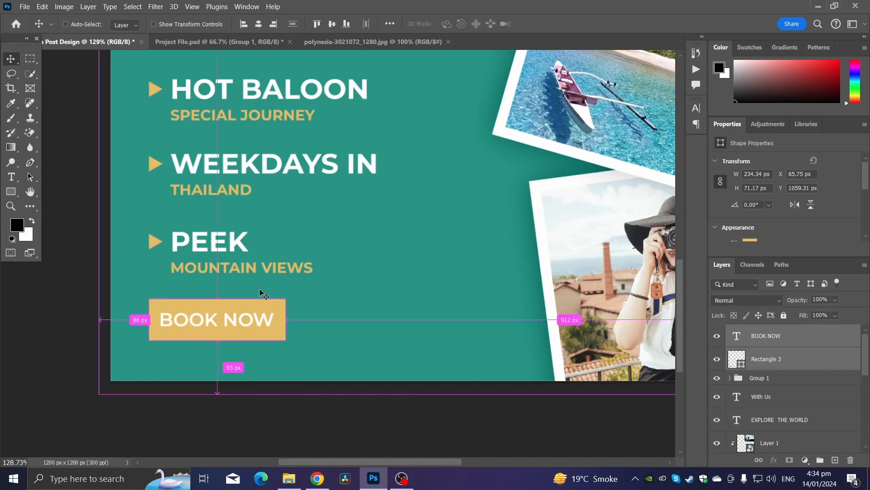
Add a drop shadow to the button rectangle with angle 111°, distance 19 px and size 29 px.
key(ctrl+0)
right_click(776, 357)
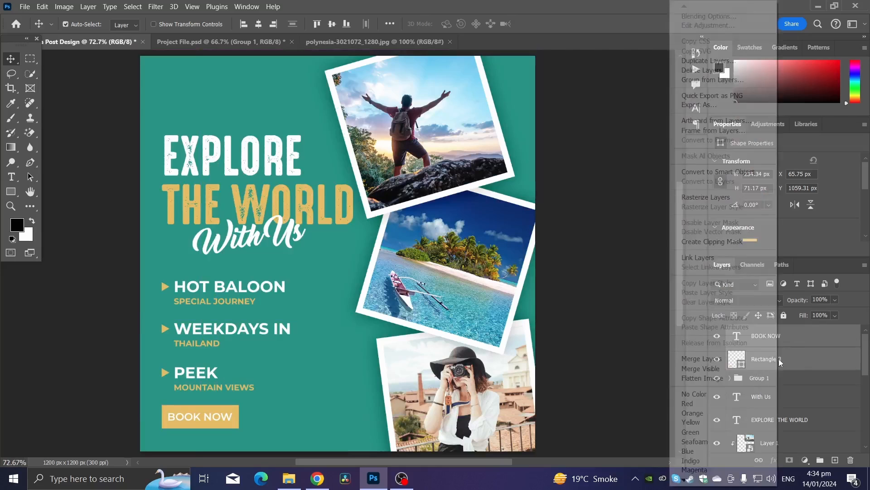
click(789, 357)
click(790, 357)
right_click(789, 357)
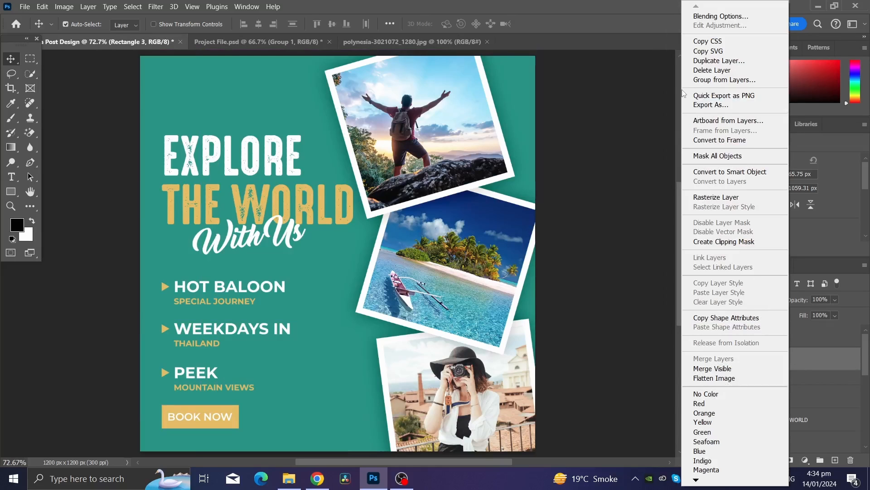
click(721, 17)
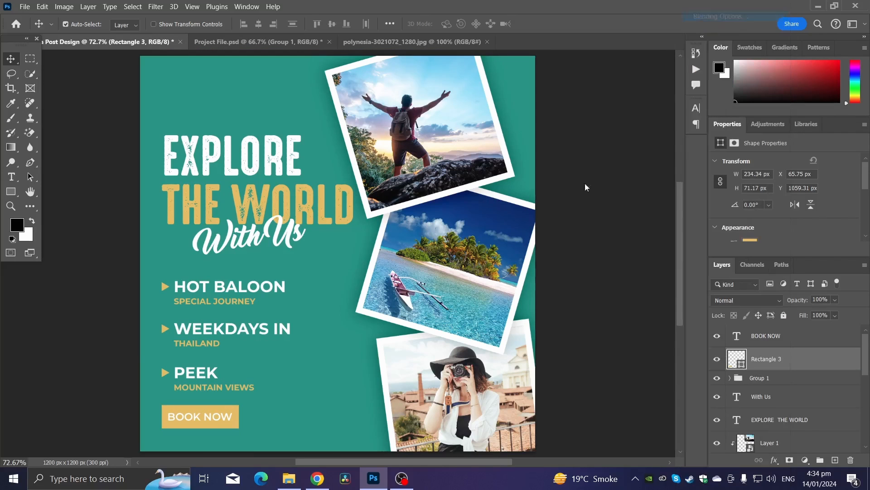
click(469, 270)
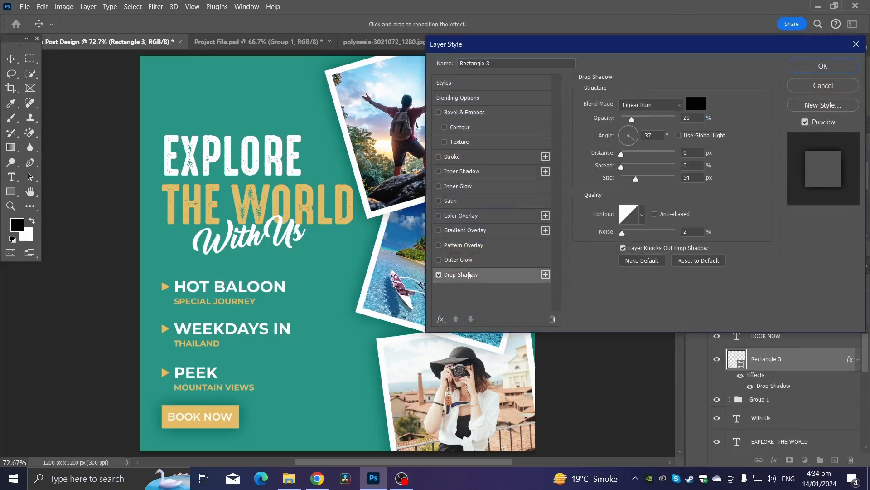
mouse_move(249, 429)
mouse_down()
mouse_move(349, 447)
mouse_move(248, 432)
mouse_up()
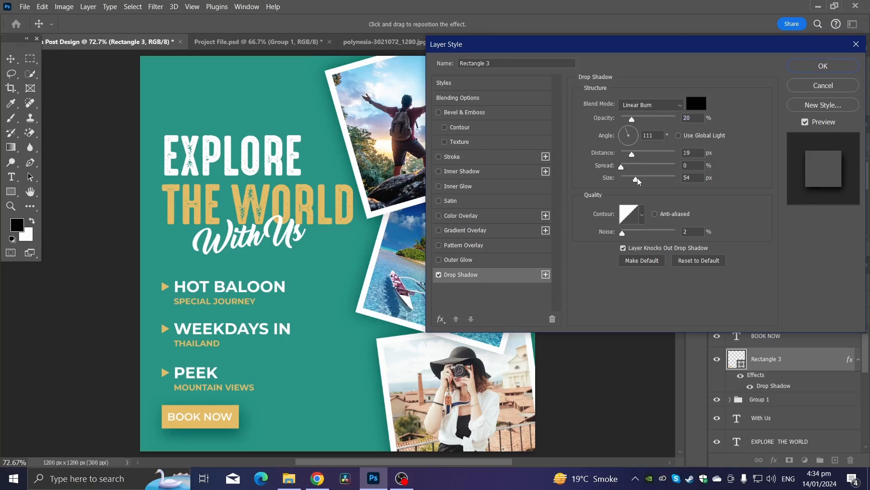
drag(638, 181, 625, 182)
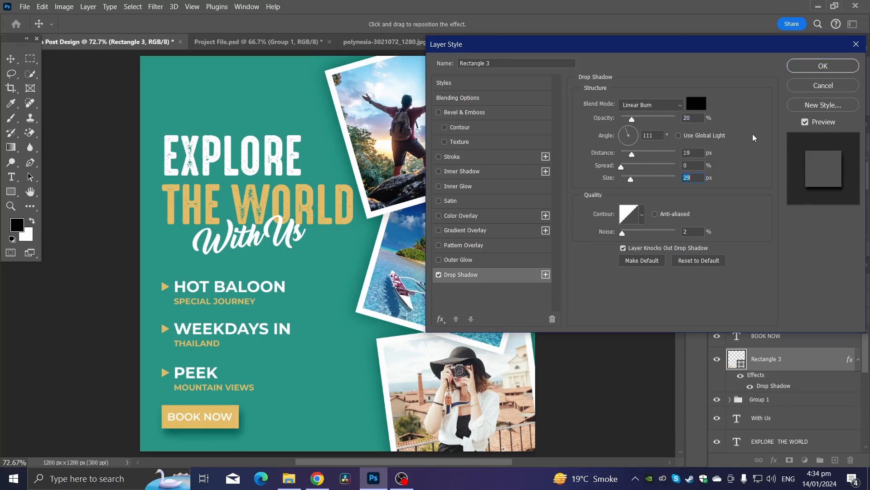
click(822, 60)
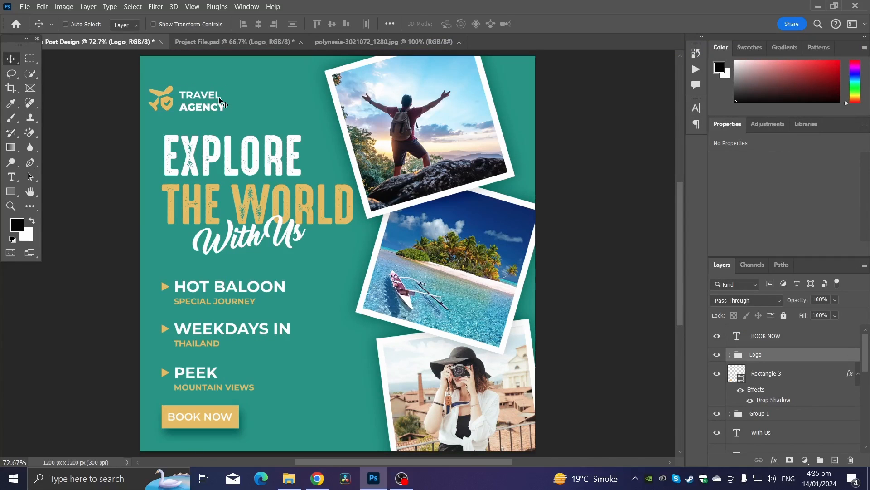
Place the TRAVEL AGENCY logo in the top-left corner above the headline and nudge it up slightly.
key(ctrl+t)
mouse_move(202, 104)
mouse_down()
mouse_move(220, 101)
mouse_move(199, 87)
mouse_move(216, 103)
mouse_up()
key(Return)
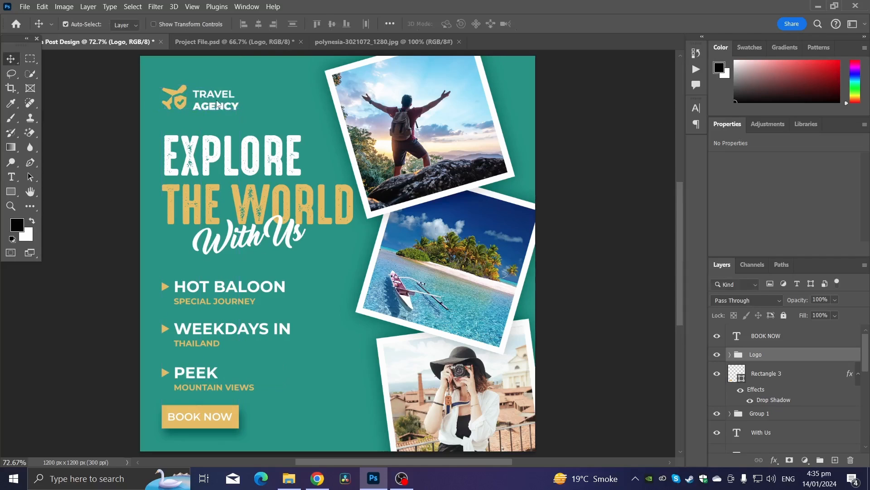
key(Up)
key(Up)
key(Up)
key(Up)
key(Up)
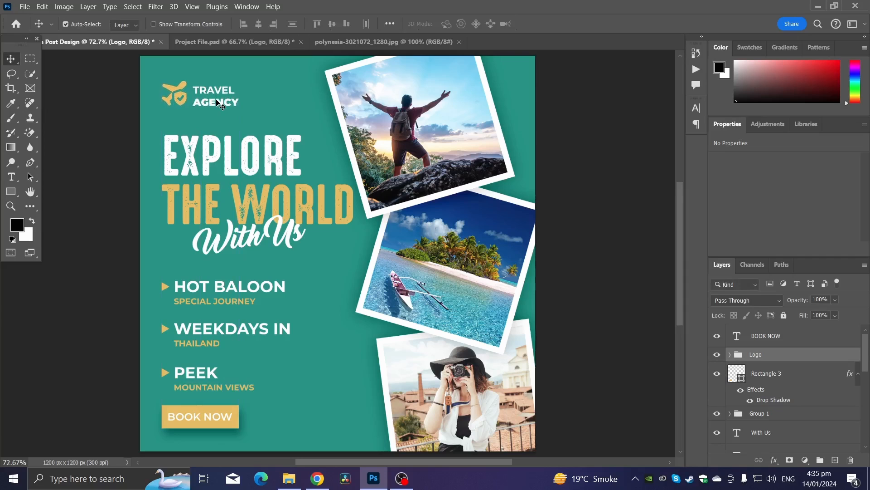
Add a palm leaf image at the post's bottom-left corner behind the BOOK NOW button.
scroll(219, 210, down, 1)
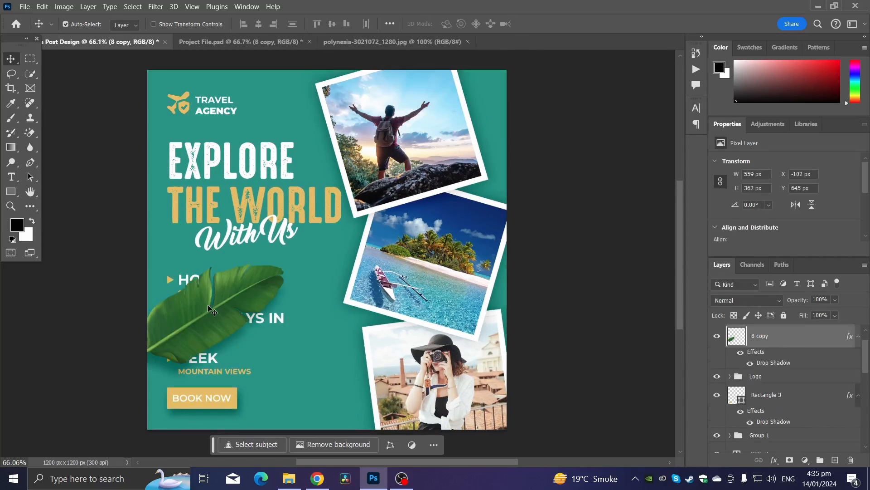
drag(209, 304, 148, 436)
scroll(784, 386, down, 4)
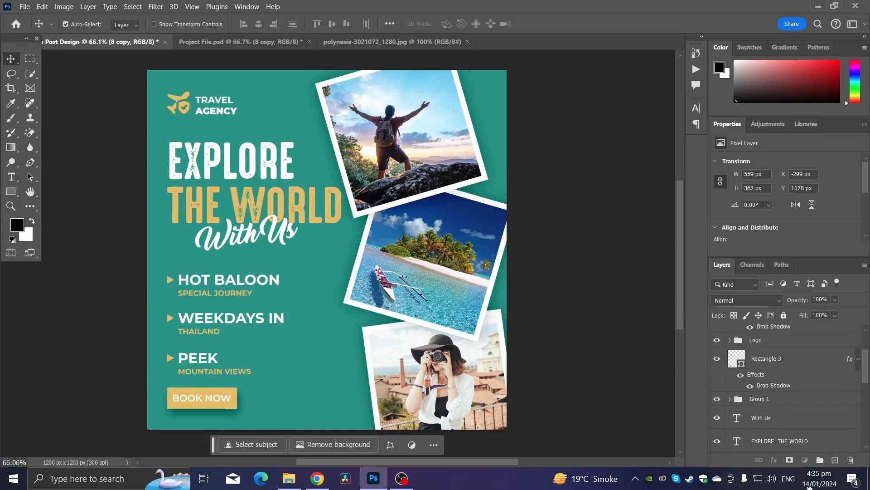
drag(810, 488, 801, 435)
Duplicate the leaf and rotate and position the copy at the top edge, beside the first photo frame.
drag(182, 427, 348, 252)
key(ctrl+t)
drag(402, 188, 238, 342)
drag(309, 278, 351, 100)
drag(358, 129, 348, 101)
drag(331, 94, 306, 96)
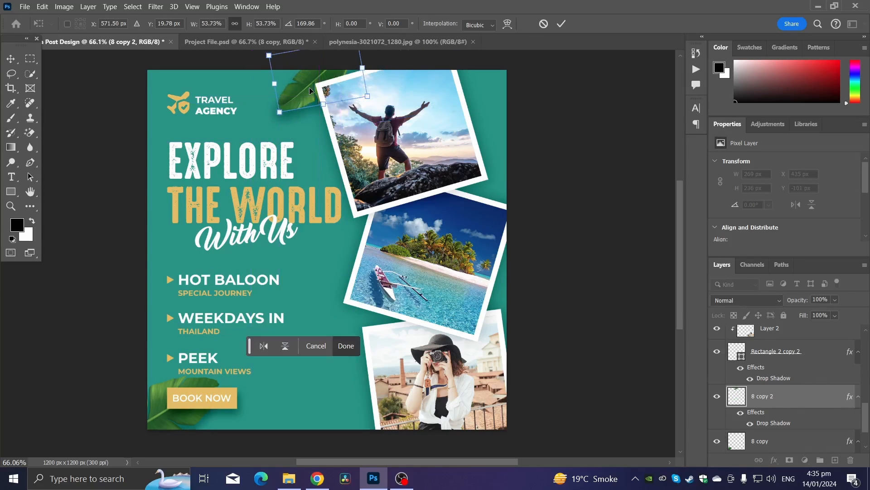
key(Return)
Try to resize the leaf beside the headline.
scroll(300, 93, up, 1)
scroll(291, 96, down, 2)
scroll(290, 95, up, 1)
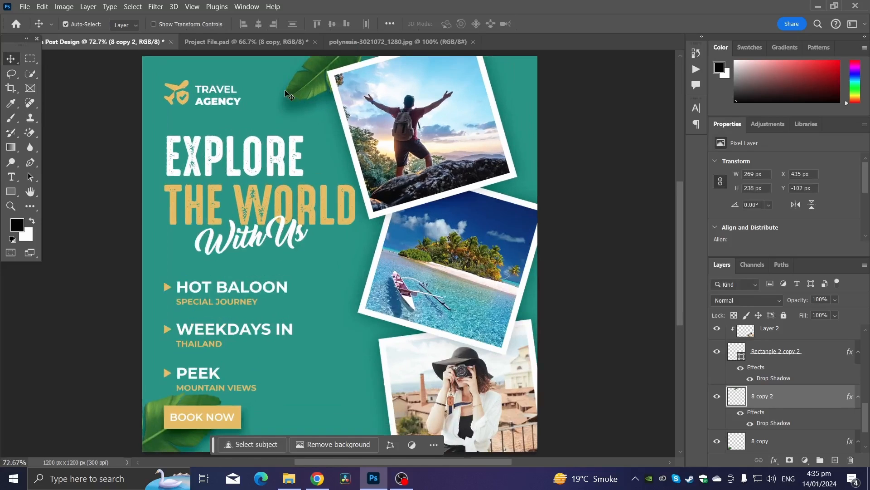
click(290, 247)
key(ctrl+t)
drag(271, 213, 501, 355)
key(Return)
key(ctrl+z)
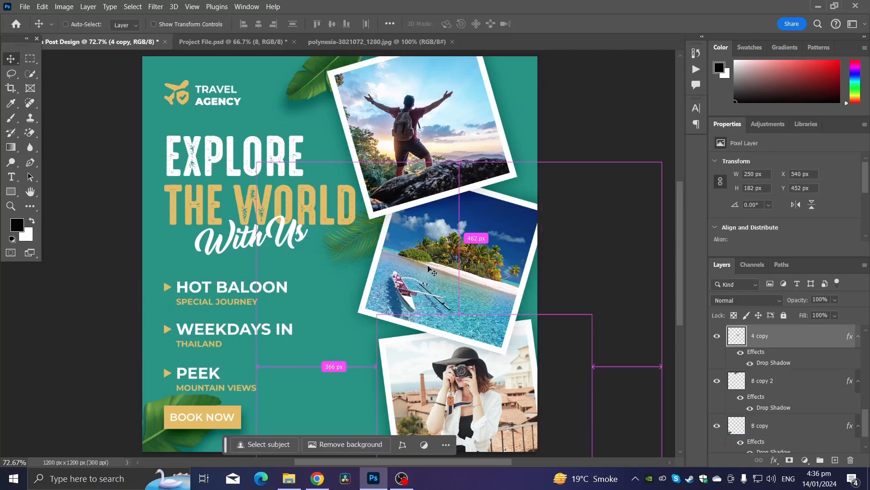
Duplicate the leaf into the post's top-right corner.
drag(358, 235, 542, 92)
scroll(525, 106, down, 3)
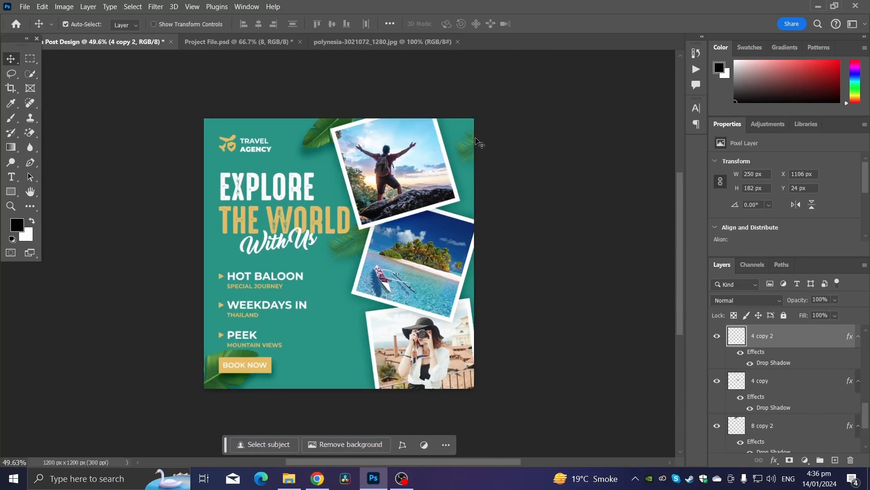
drag(476, 138, 466, 155)
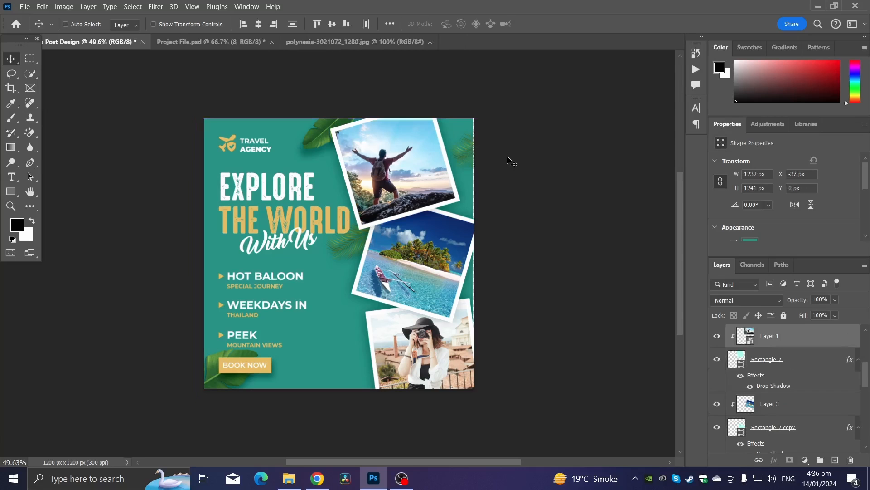
click(519, 161)
Scale the Pattern overlay so it spans the whole canvas.
scroll(521, 161, up, 3)
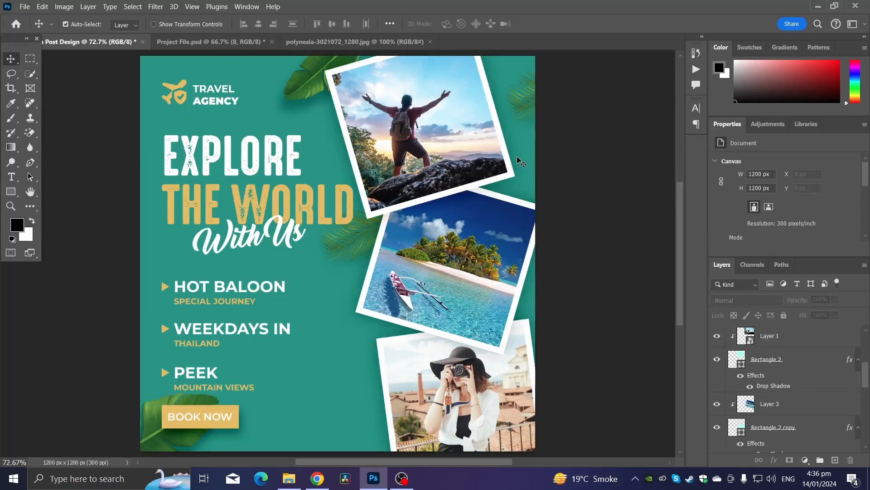
scroll(311, 320, down, 3)
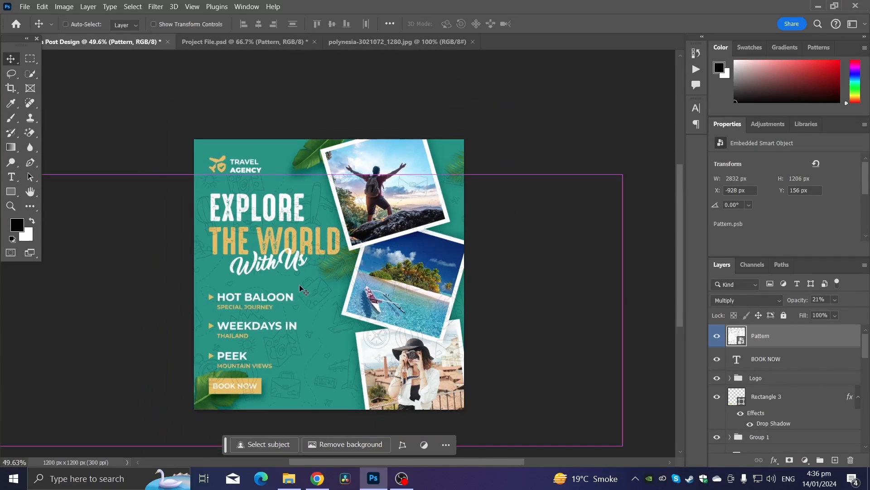
key(ctrl+t)
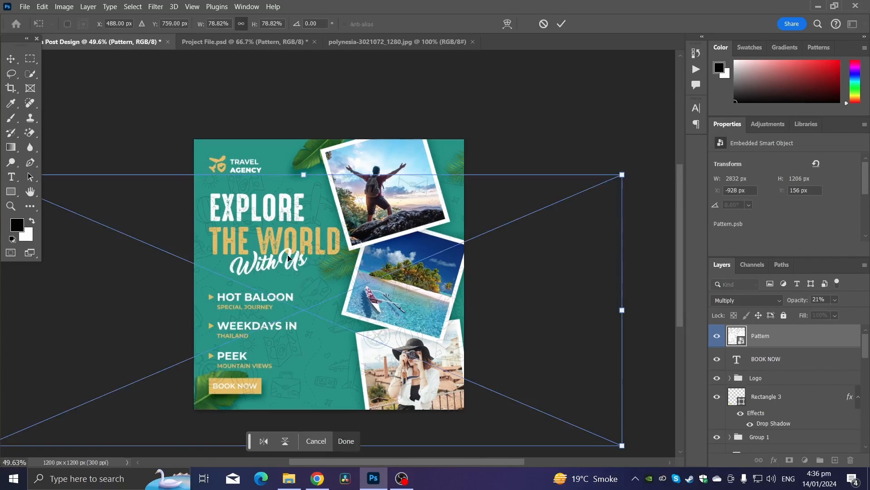
drag(328, 279, 374, 242)
mouse_move(370, 241)
mouse_down()
mouse_move(369, 249)
mouse_move(363, 234)
mouse_up()
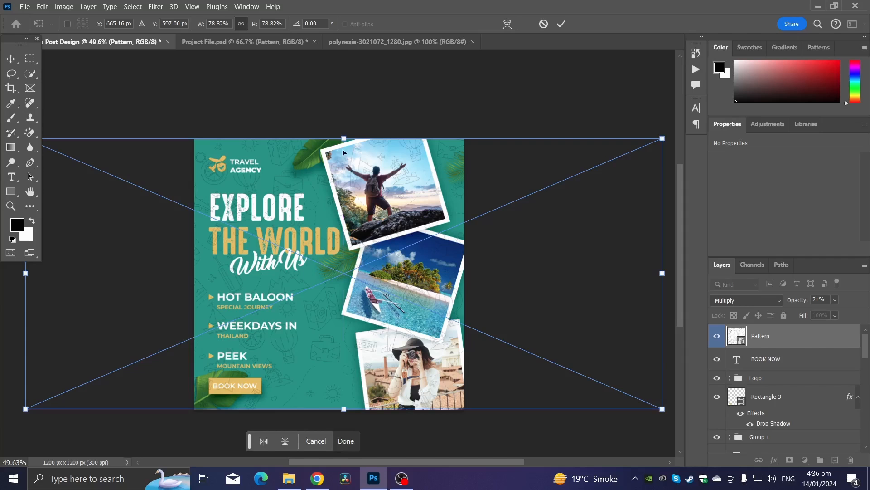
drag(343, 138, 336, 134)
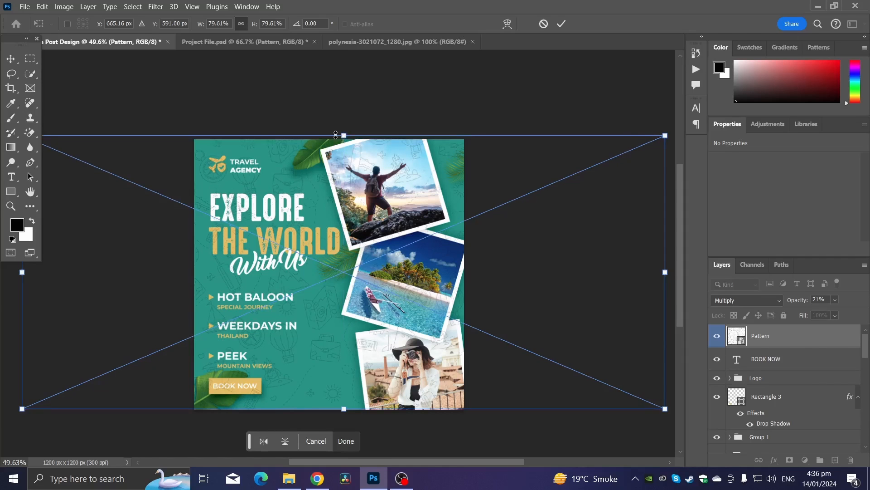
key(Return)
Move the Pattern layer down to just above the background Rectangle 1 layer.
key(ctrl+0)
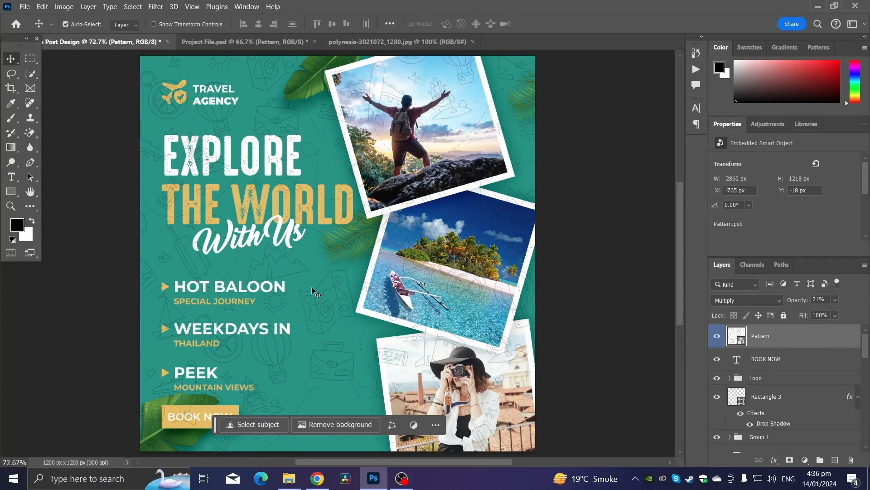
scroll(802, 340, down, 6)
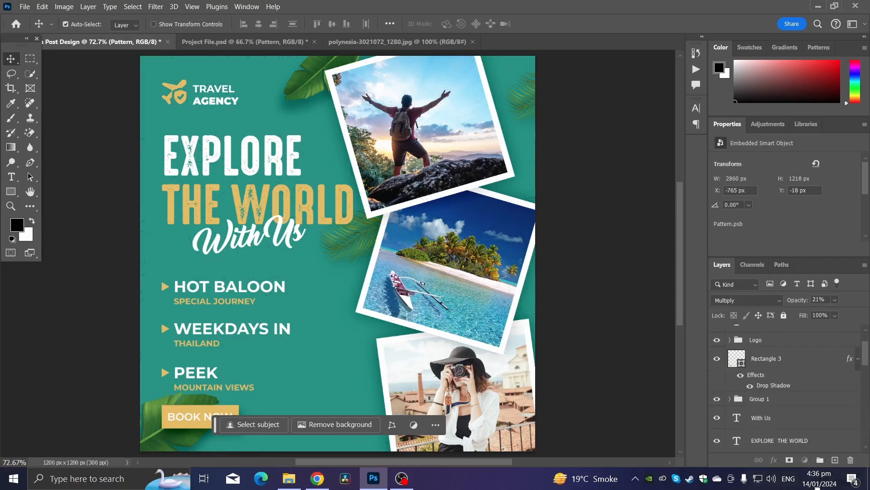
scroll(802, 385, down, 5)
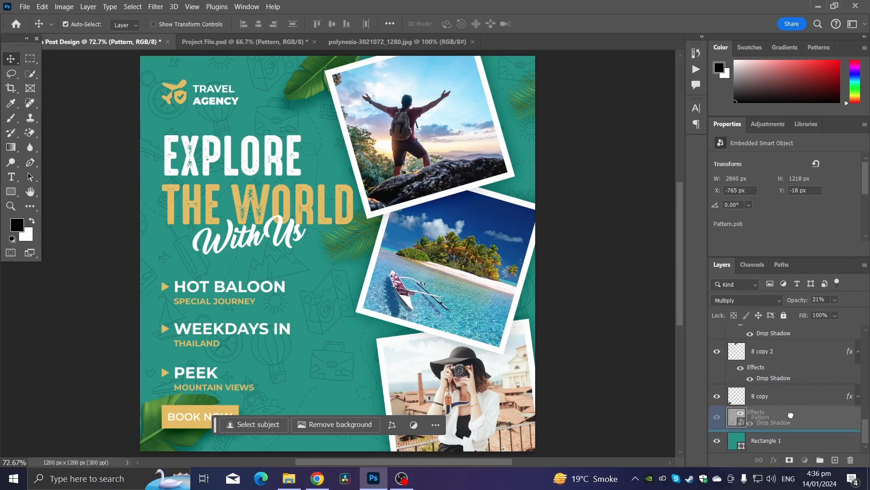
scroll(355, 360, down, 2)
scroll(351, 358, up, 1)
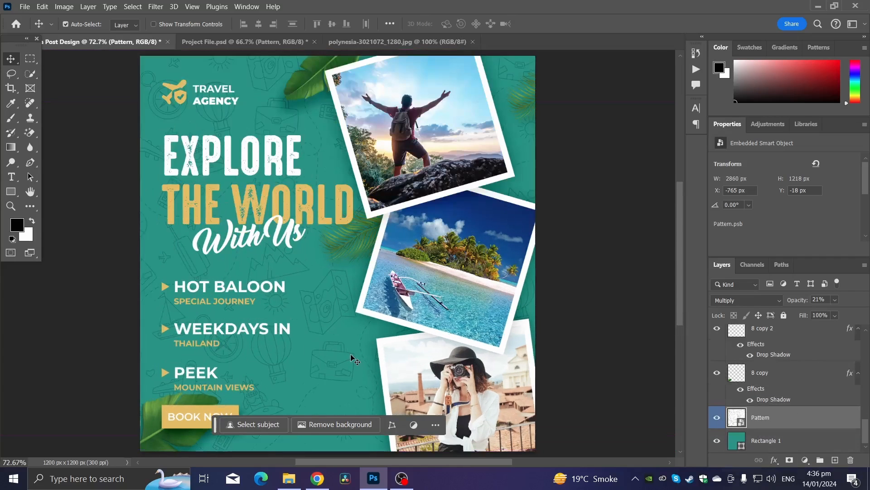